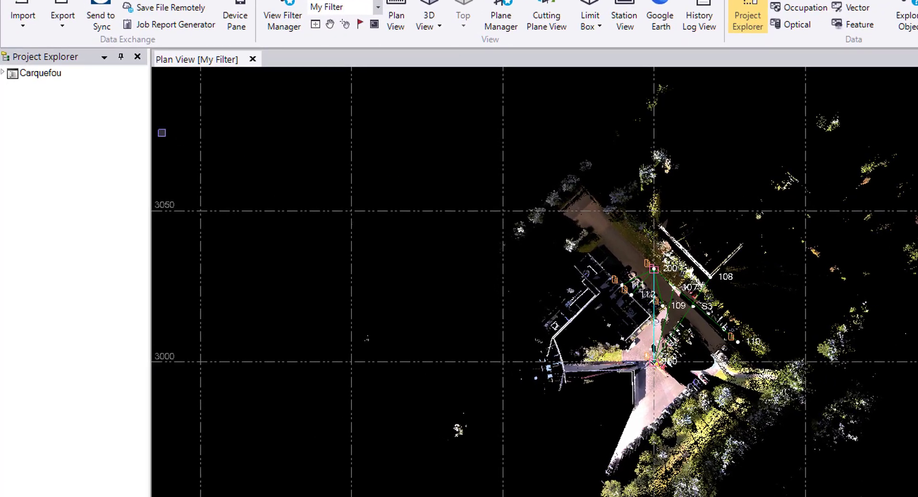
# - Expand the imported carquefou.jxl file in the project tree and highlight stations 100 (S1), 200 (S2) and S3 (Q1) one by one
pyautogui.click(3, 73)
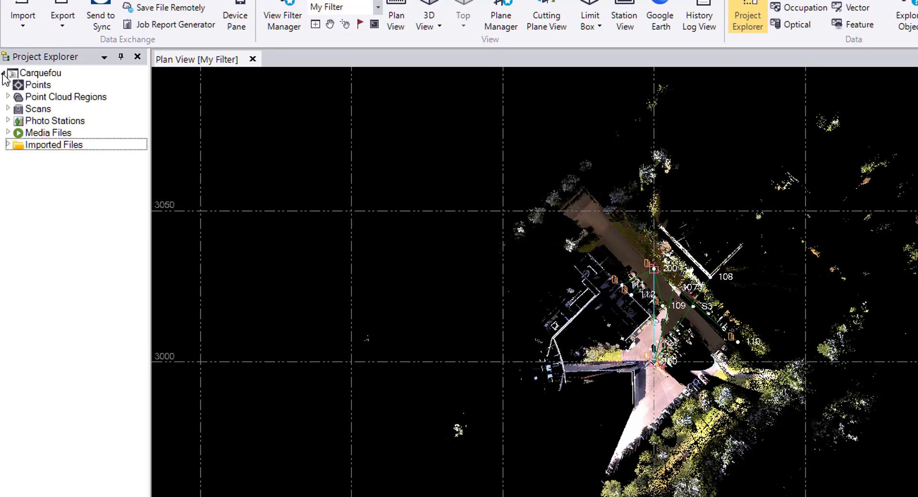
pyautogui.click(7, 144)
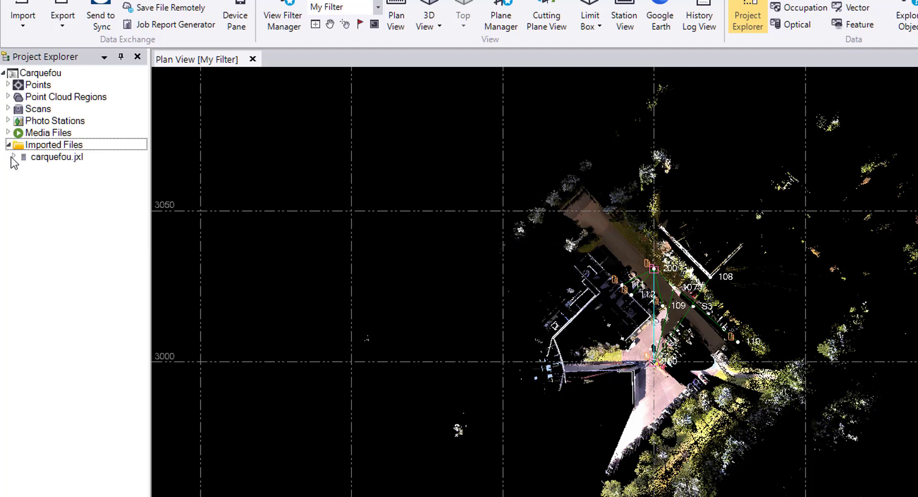
pyautogui.click(14, 157)
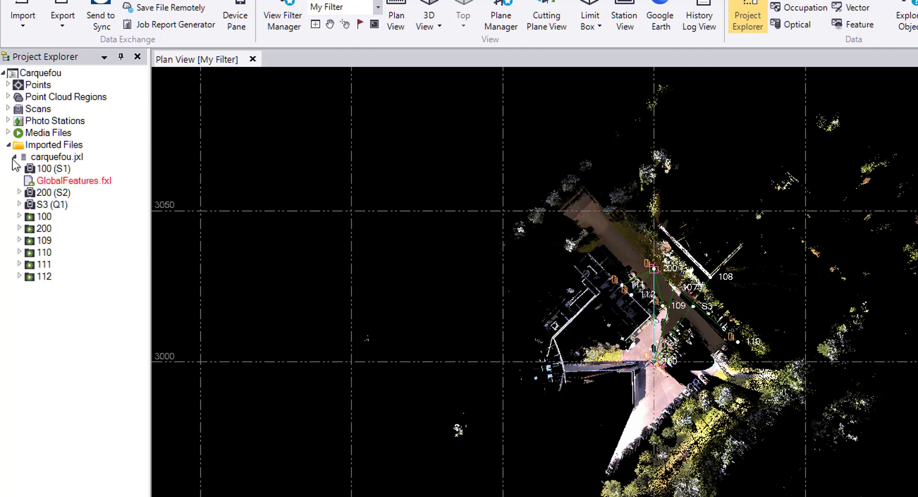
pyautogui.click(54, 169)
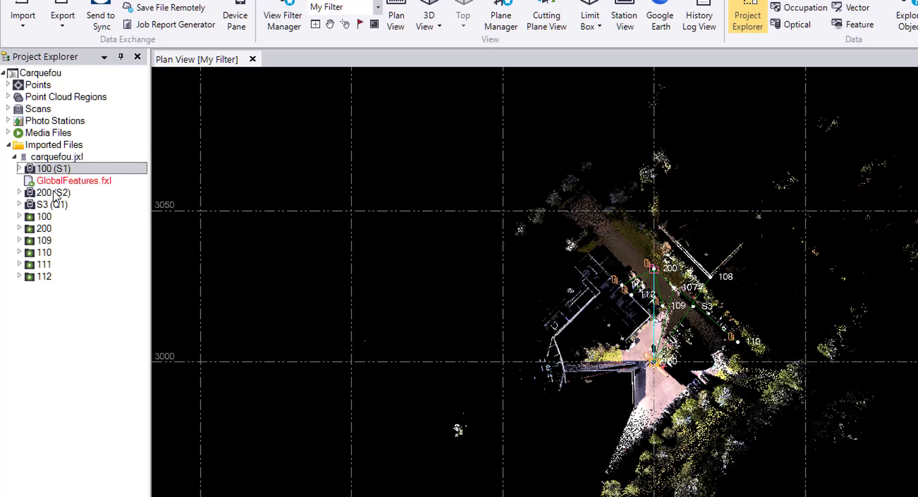
pyautogui.click(54, 193)
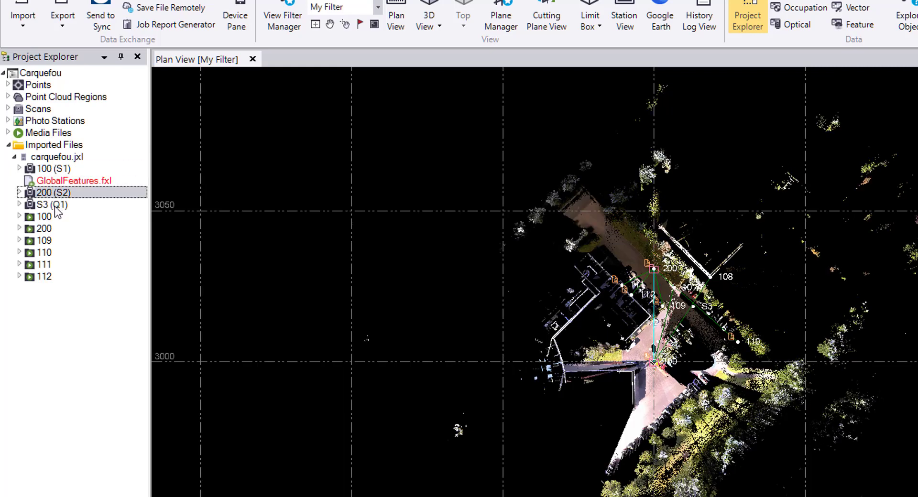
pyautogui.click(55, 206)
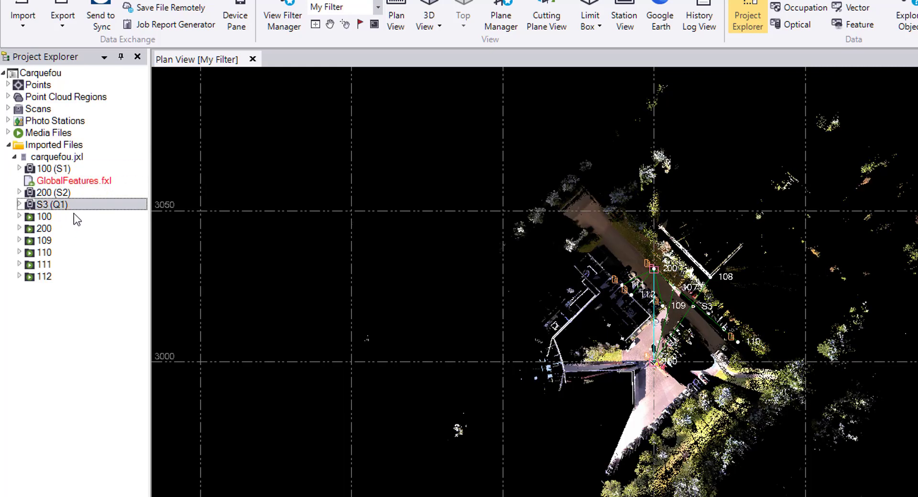
# - Expand all levels of the Scans and Point Cloud Regions groups to review each station's scan and the existing region
pyautogui.rightClick(14, 111)
pyautogui.click(48, 120)
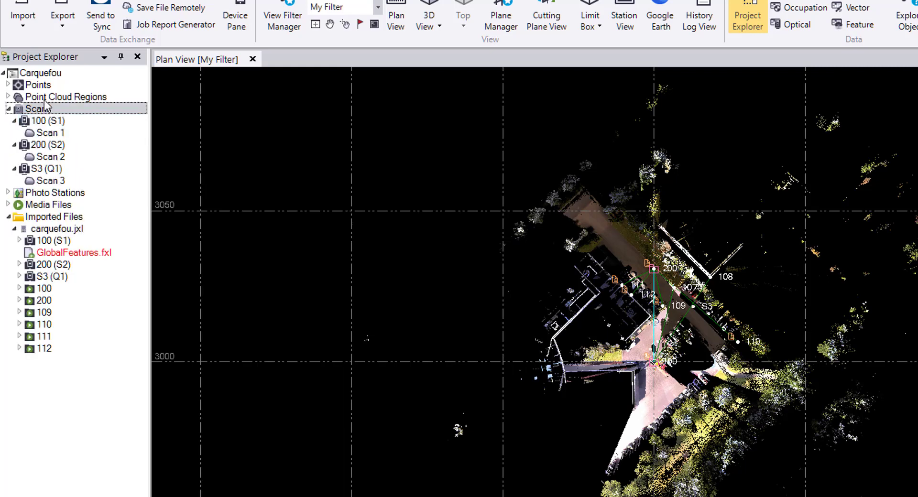
pyautogui.click(44, 98)
pyautogui.rightClick(45, 98)
pyautogui.click(71, 111)
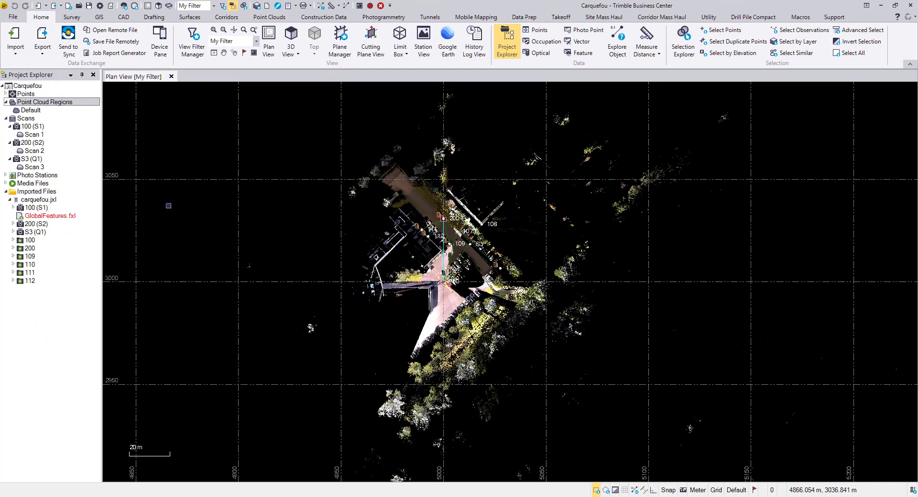
# - Select the main site's scan data in the plan view with a polygon selection, leaving out the distant scattered points
pyautogui.scroll(-1, 220, 213)
pyautogui.moveTo(220, 213); pyautogui.dragTo(199, 206, button='middle')
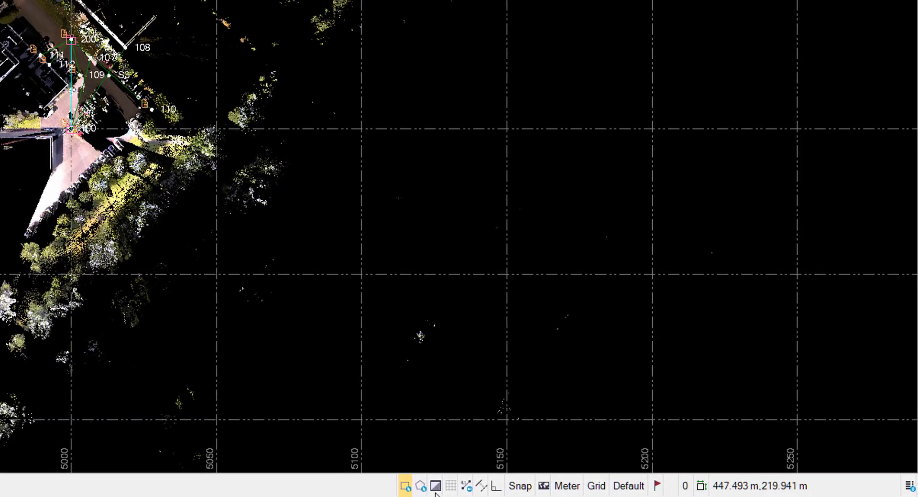
pyautogui.click(420, 486)
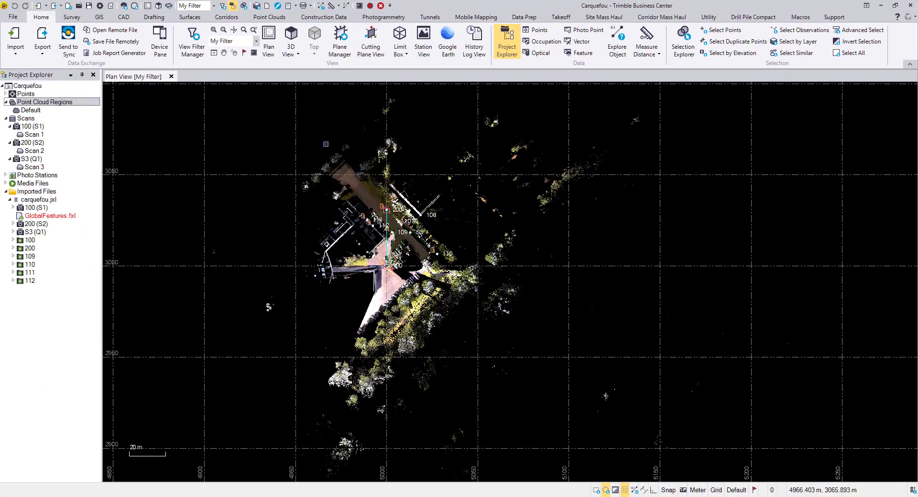
pyautogui.click(276, 191)
pyautogui.click(348, 124)
pyautogui.click(367, 139)
pyautogui.click(401, 127)
pyautogui.click(412, 155)
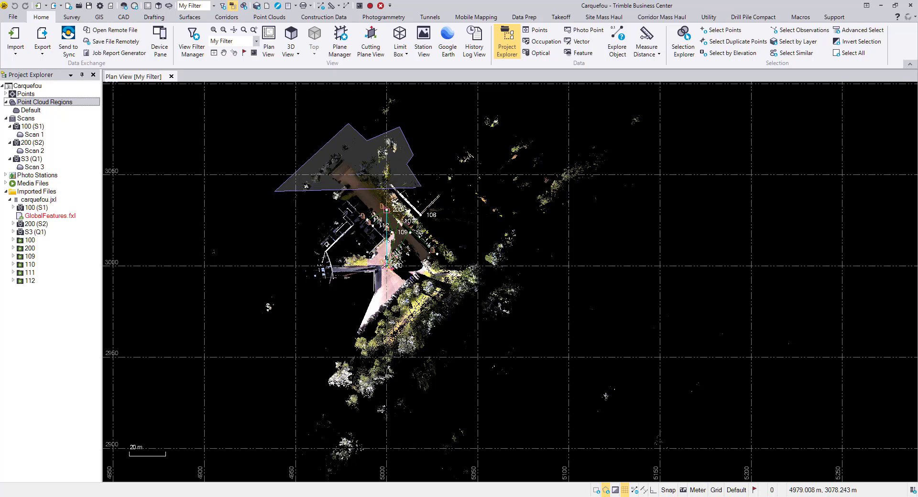
pyautogui.click(446, 191)
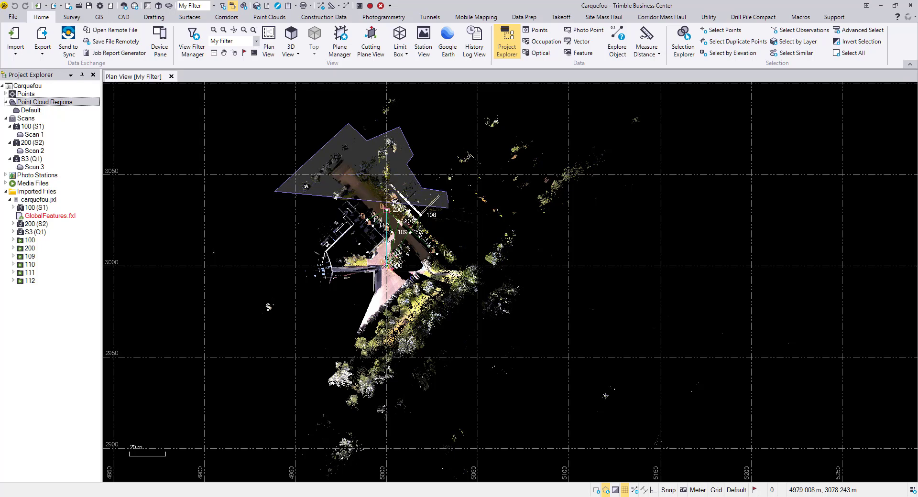
pyautogui.click(478, 262)
pyautogui.click(495, 277)
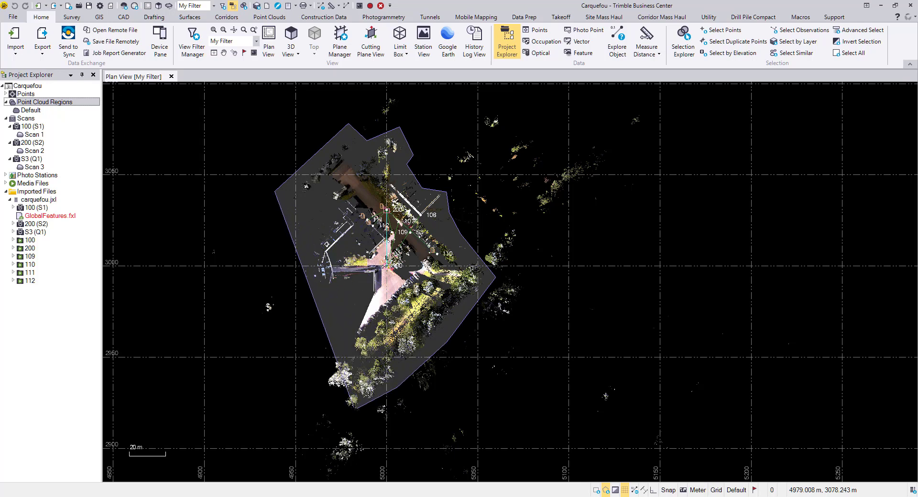
pyautogui.click(353, 423)
pyautogui.click(311, 382)
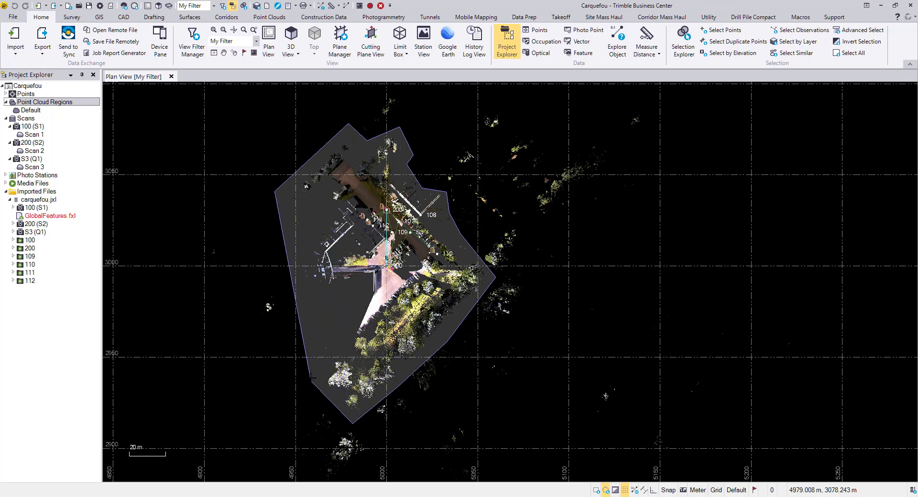
pyautogui.click(326, 325)
pyautogui.click(289, 281)
pyautogui.click(313, 214)
pyautogui.doubleClick(264, 259)
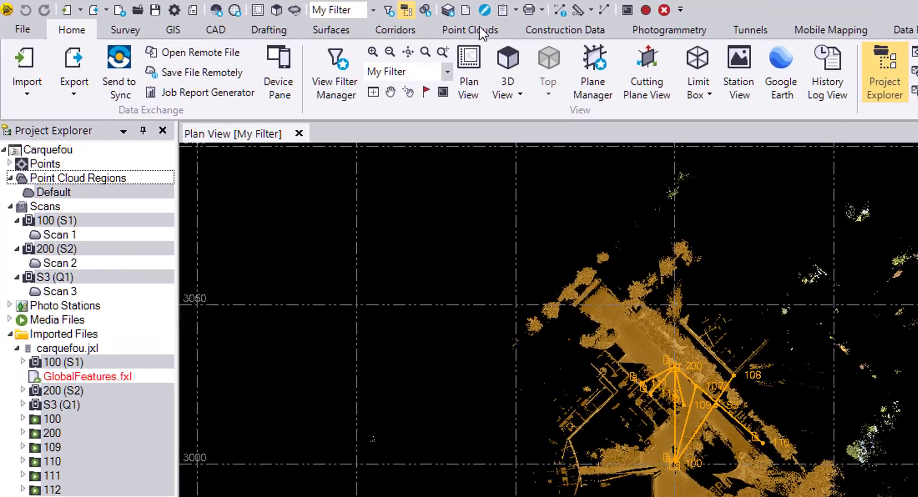
# - Create a point cloud region named Carqufou from the selected scan points
pyautogui.click(272, 18)
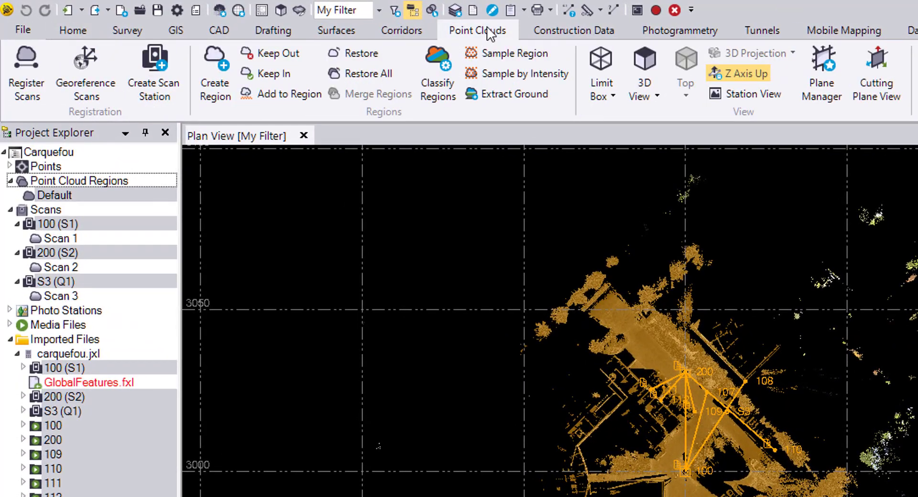
pyautogui.click(216, 69)
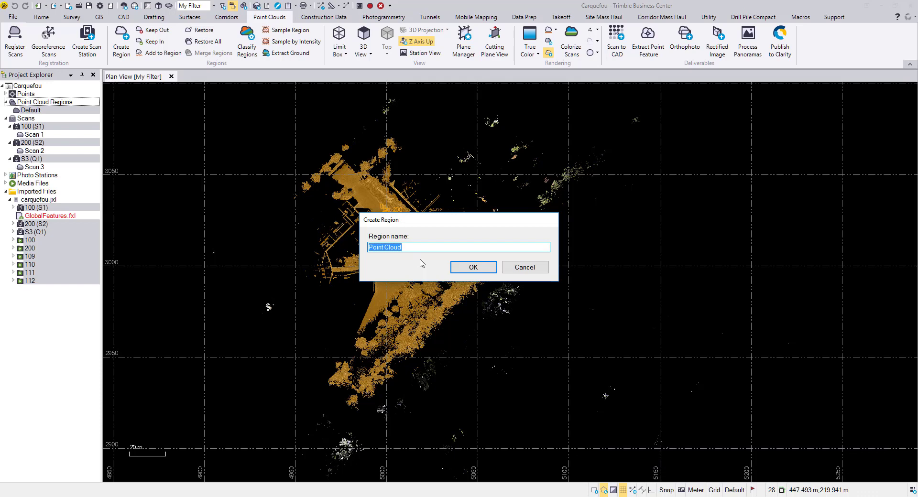
pyautogui.press('BackSpace')
pyautogui.press('Return')
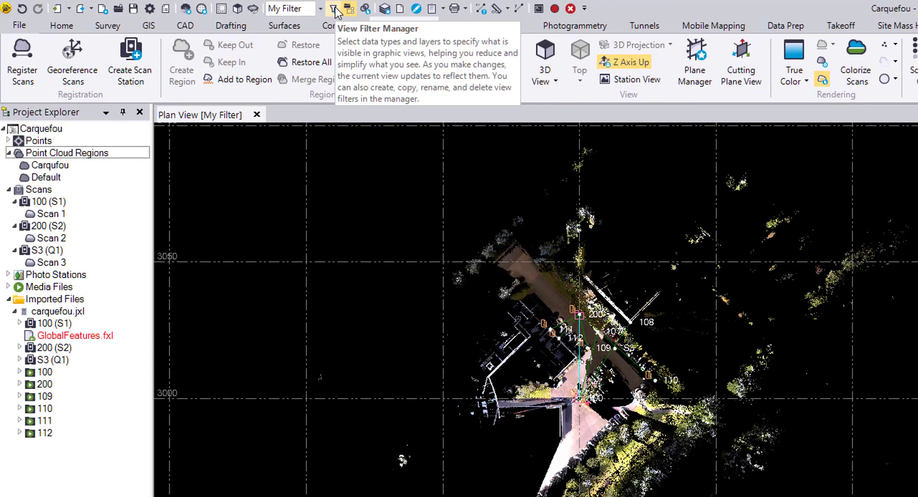
# - Hide the Raw Data and Photogrammetry categories in the My Filter view filter
pyautogui.click(333, 9)
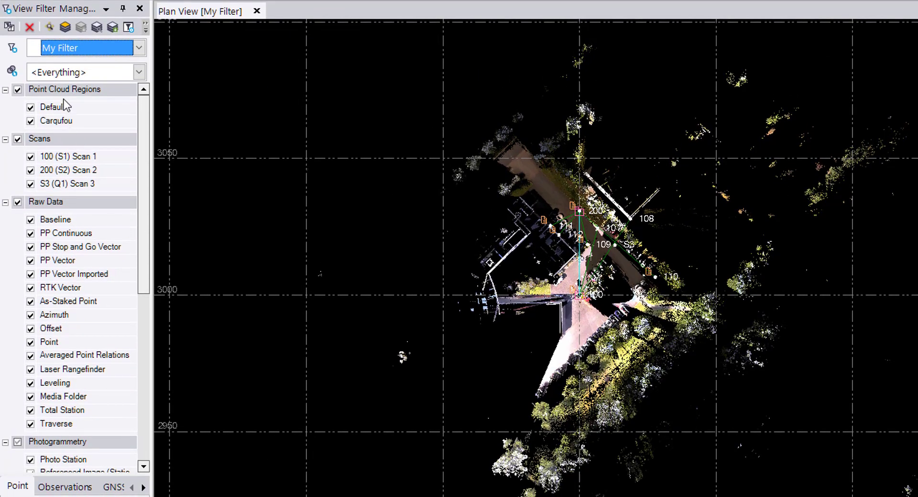
pyautogui.click(5, 89)
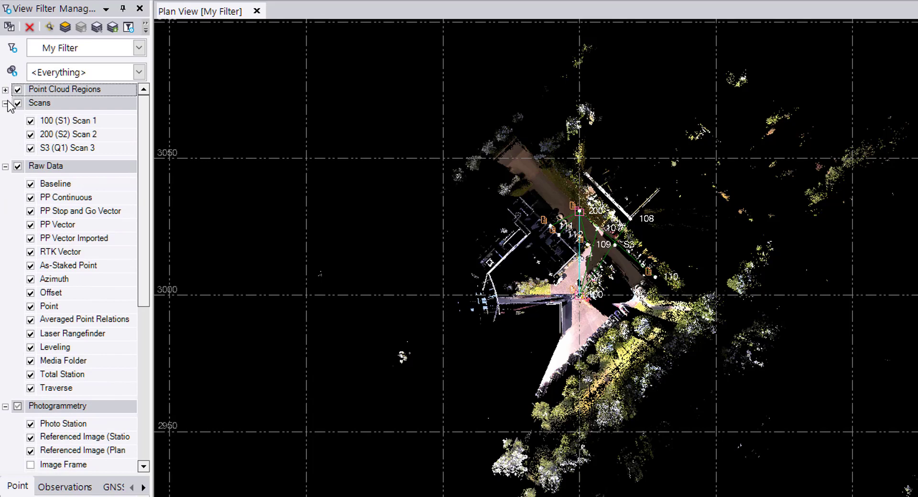
pyautogui.click(5, 104)
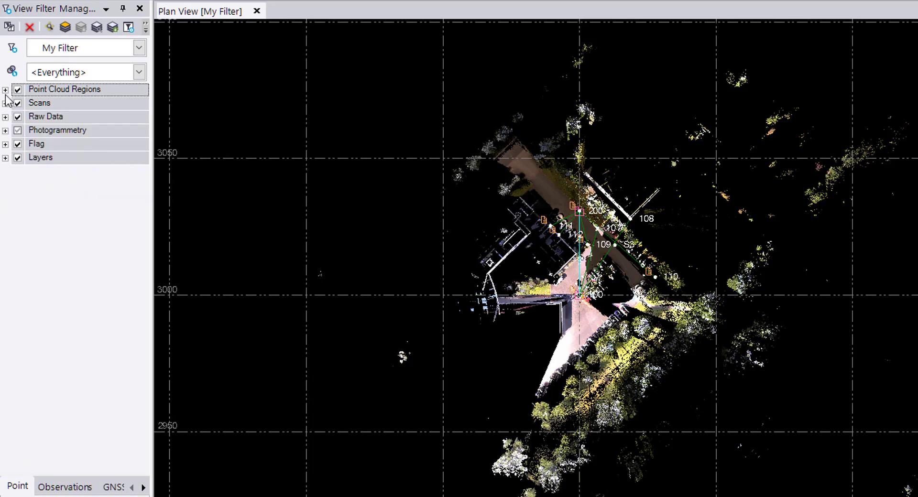
pyautogui.click(84, 108)
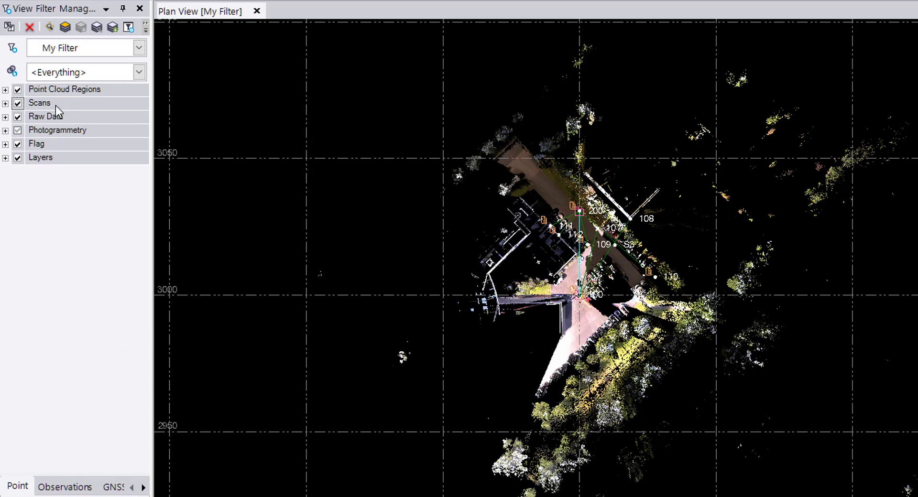
pyautogui.click(17, 117)
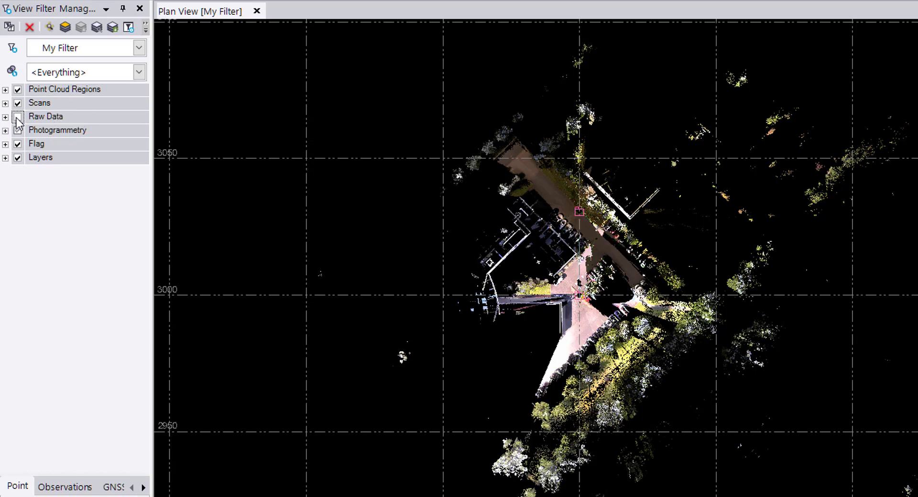
pyautogui.click(19, 131)
pyautogui.click(18, 131)
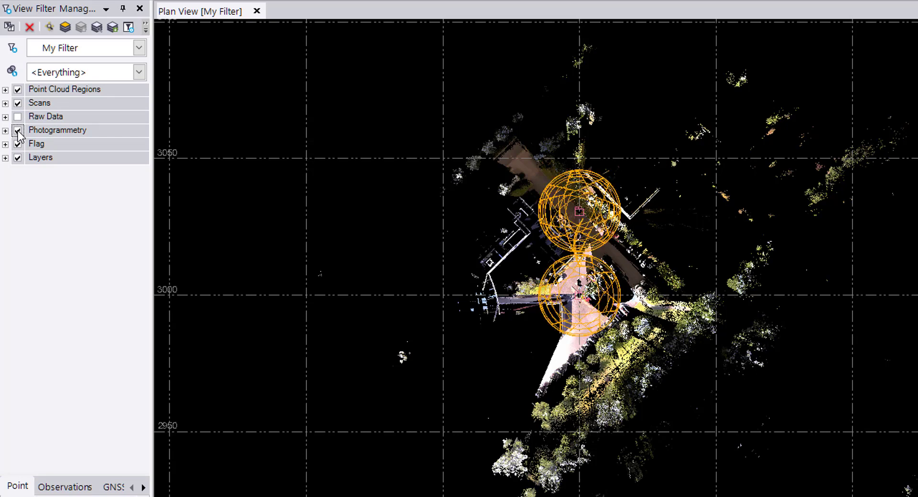
pyautogui.click(18, 131)
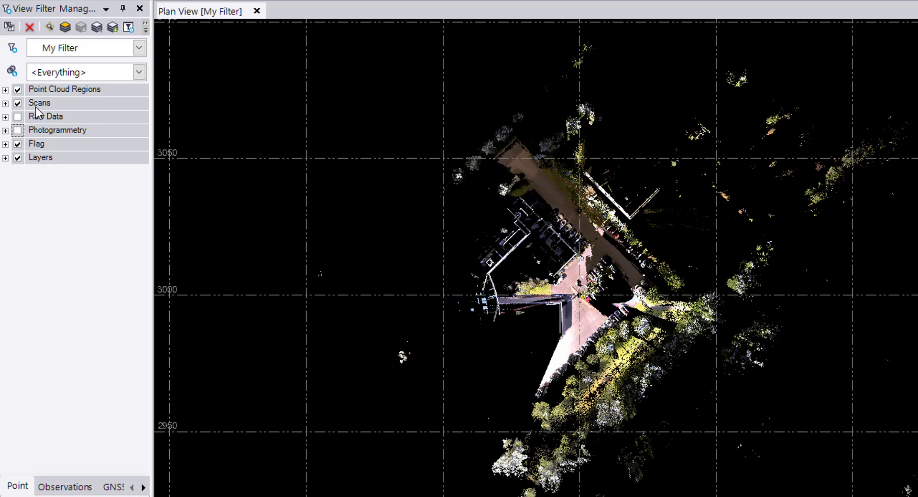
# - Hide the Default point cloud region in the view filter, leaving the Carqufou region displayed
pyautogui.click(6, 103)
pyautogui.click(6, 89)
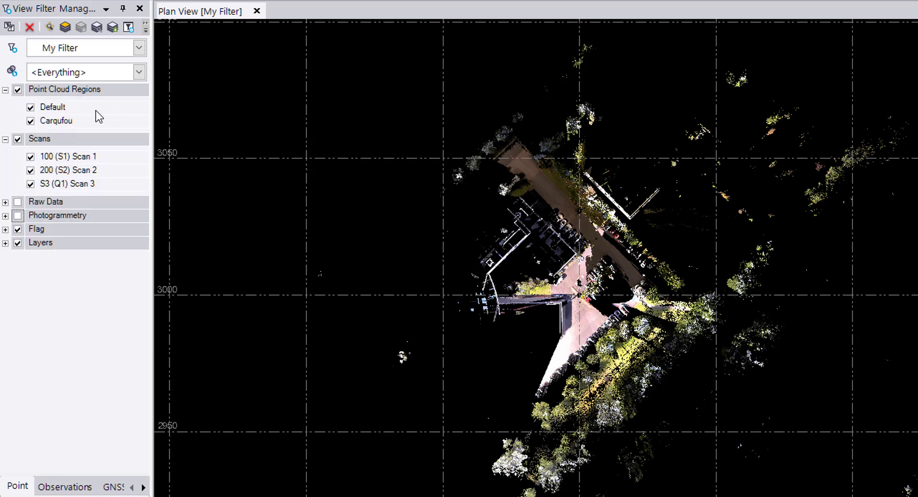
pyautogui.click(31, 108)
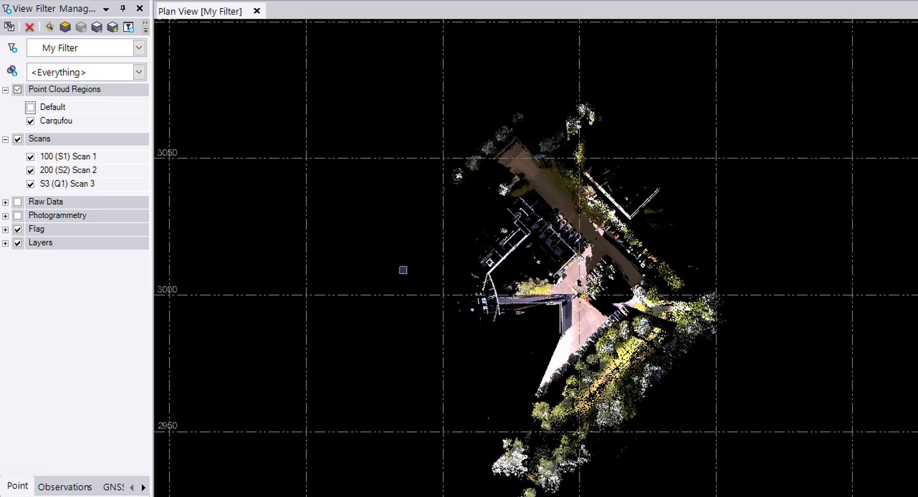
pyautogui.scroll(1, 404, 270)
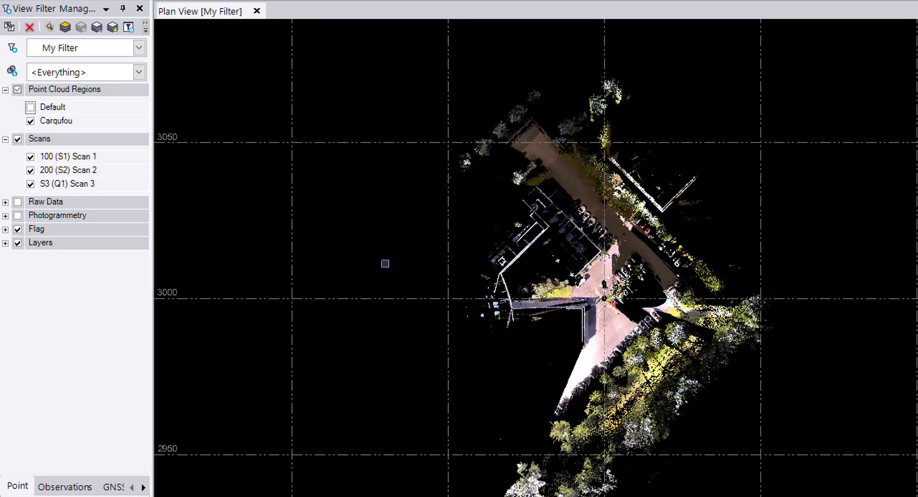
pyautogui.moveTo(408, 262); pyautogui.dragTo(380, 266, button='middle')
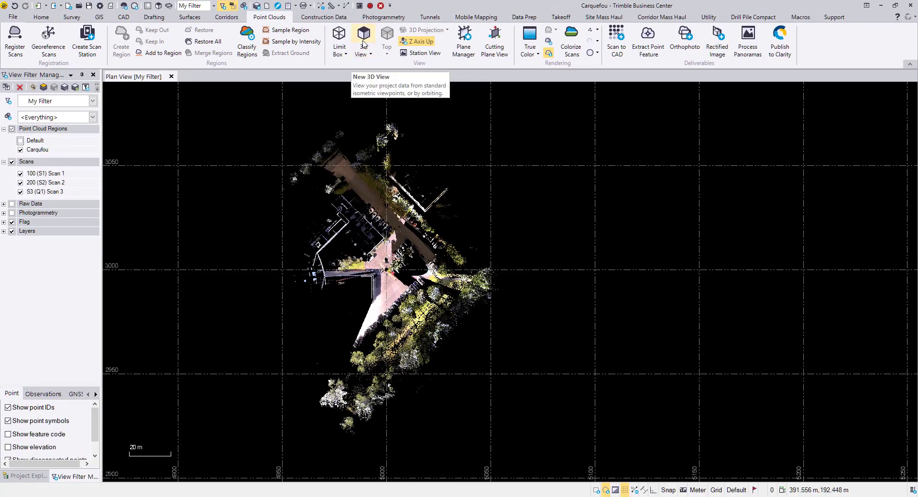
# - Open a new 3D view and orient it for an oblique look at the whole Carqufou point cloud
pyautogui.click(365, 39)
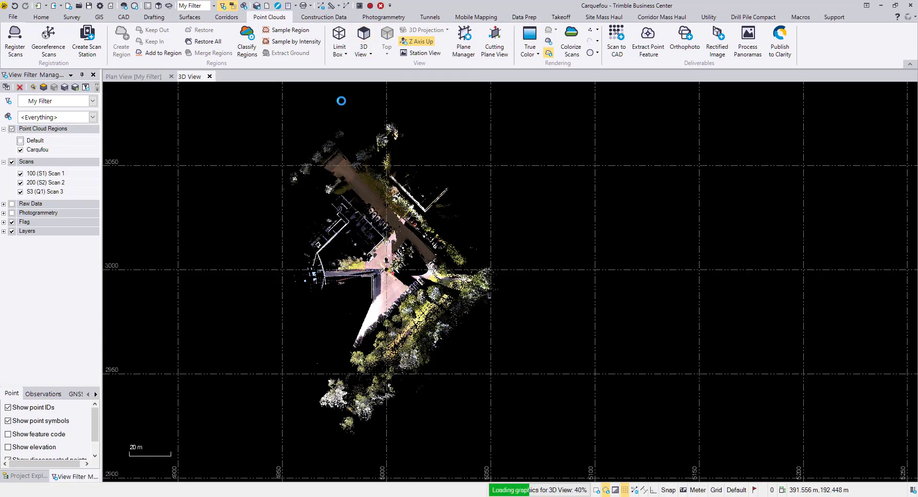
pyautogui.moveTo(364, 224); pyautogui.dragTo(510, 236, button='middle')
pyautogui.scroll(3, 509, 235)
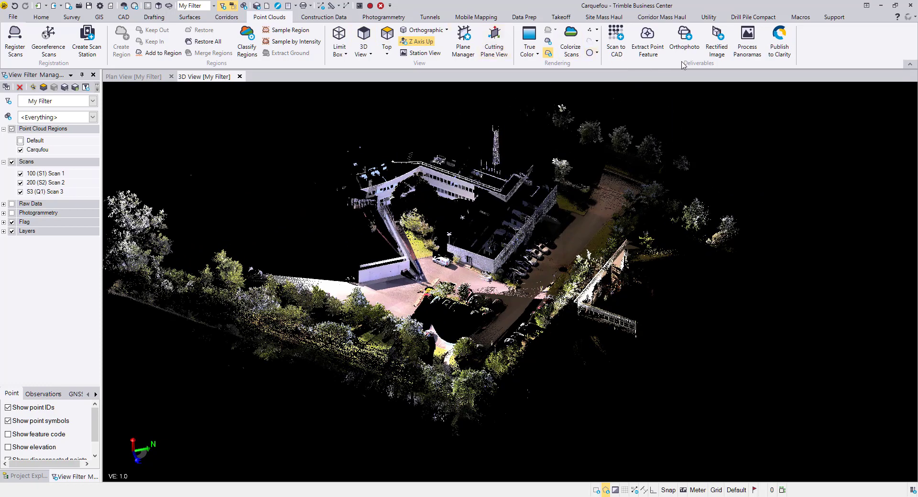
# - Classify the Carqufou point cloud into Buildings, Ground, High vegetation, Poles and signs, and Power lines, with one new region per class
pyautogui.click(648, 50)
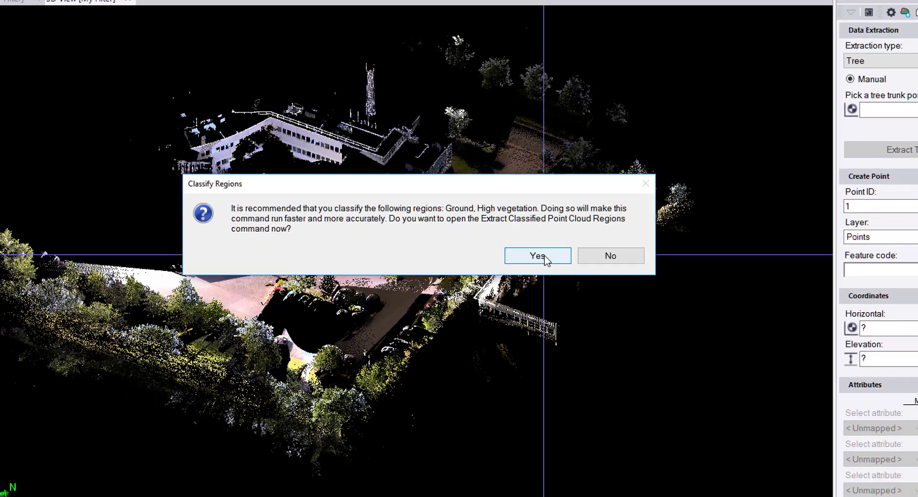
pyautogui.click(574, 271)
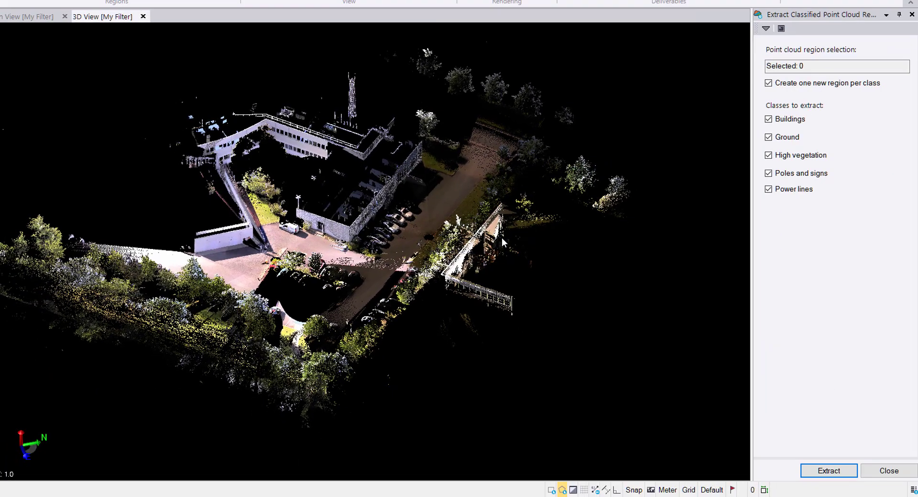
pyautogui.click(813, 66)
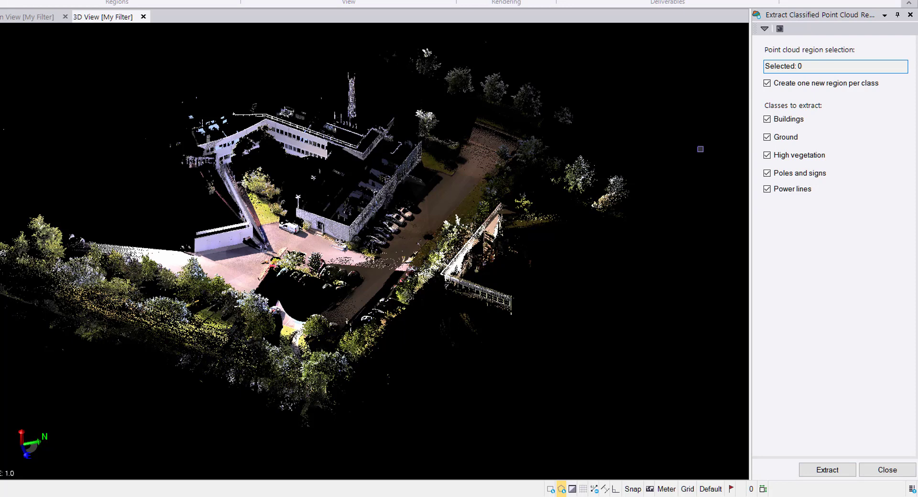
pyautogui.click(701, 150)
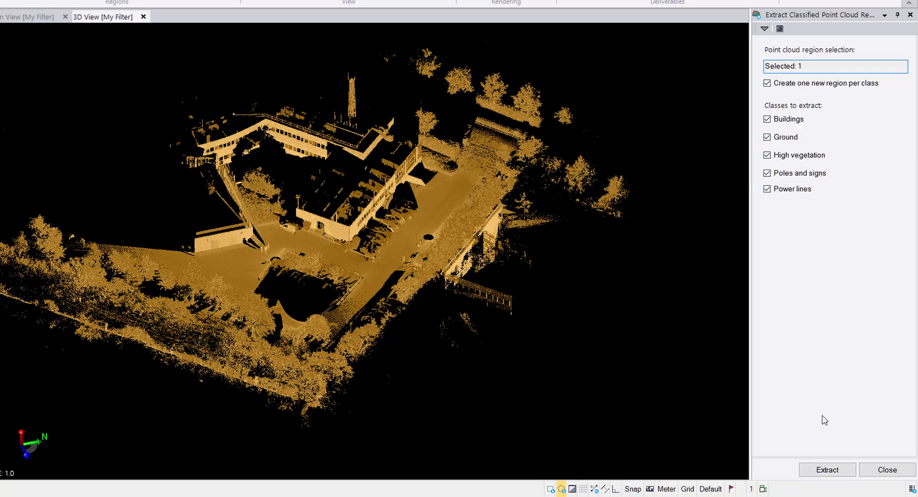
pyautogui.click(832, 472)
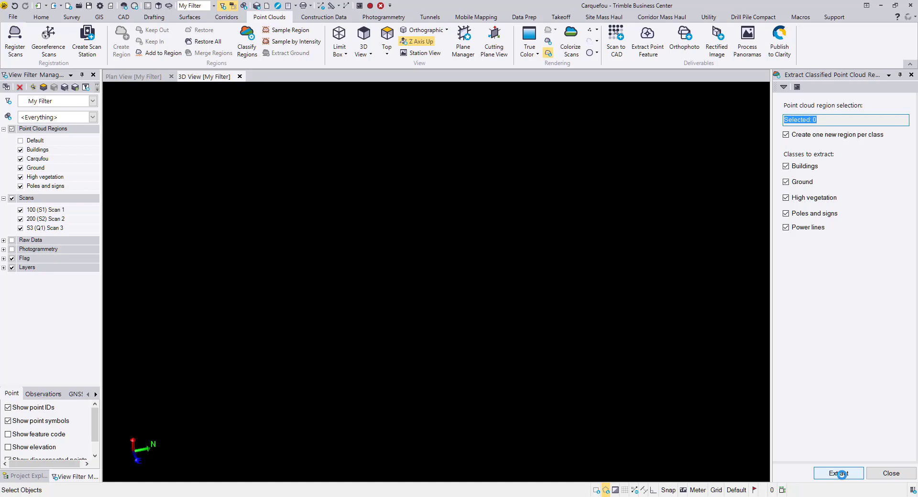
pyautogui.click(840, 473)
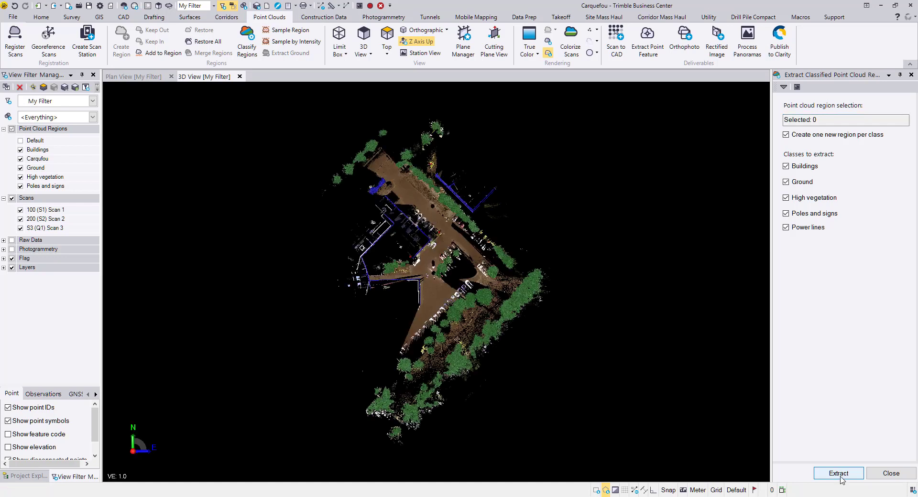
pyautogui.click(891, 473)
# - Examine the classified point cloud from oblique and close-up views around the building, parked cars, poles and trees
pyautogui.scroll(5, 489, 296)
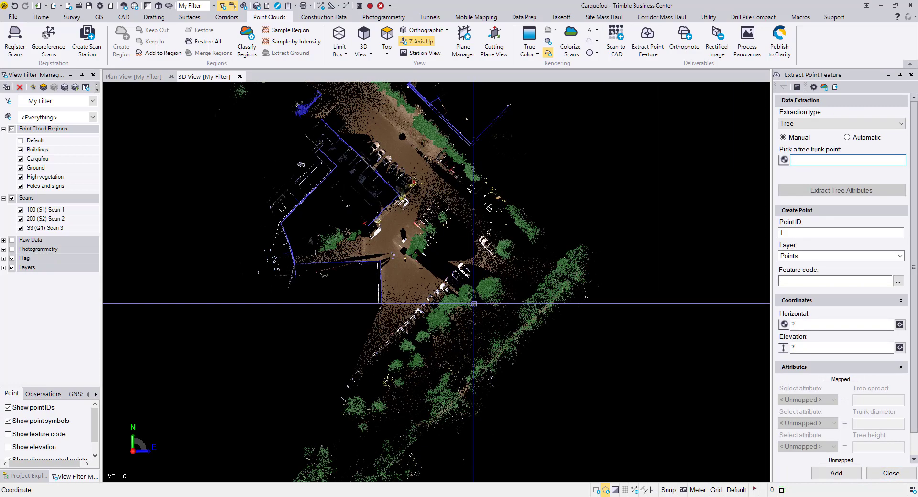
pyautogui.keyDown('shift'); pyautogui.moveTo(481, 306); pyautogui.dragTo(471, 264, button='middle'); pyautogui.keyUp('shift')
pyautogui.scroll(5, 483, 298)
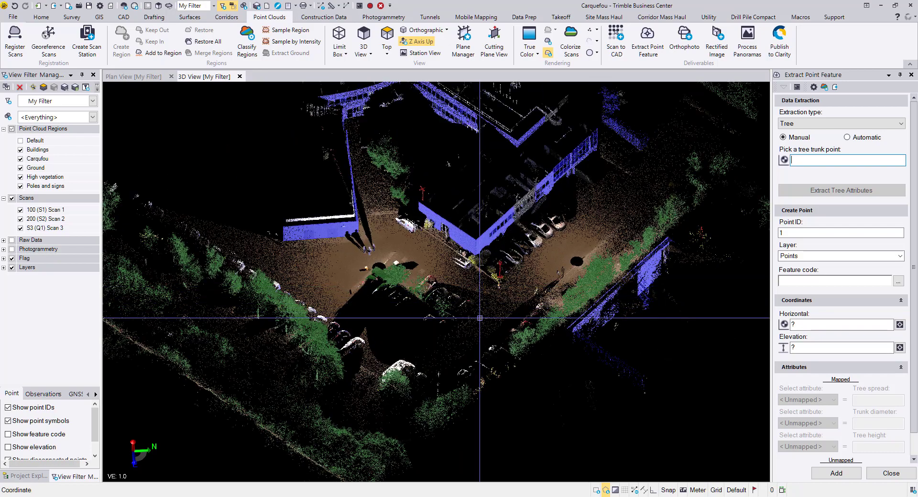
pyautogui.scroll(-4, 484, 298)
pyautogui.keyDown('shift'); pyautogui.moveTo(484, 297); pyautogui.dragTo(387, 260, button='middle'); pyautogui.keyUp('shift')
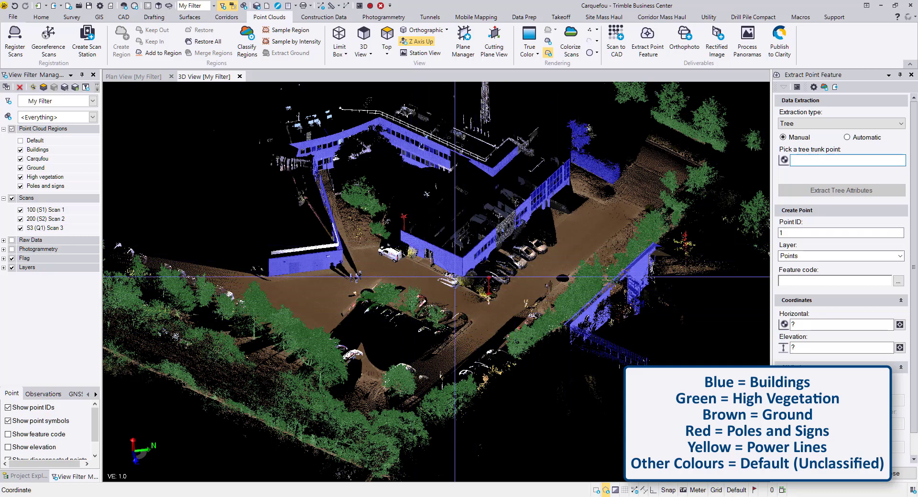
pyautogui.scroll(5, 486, 287)
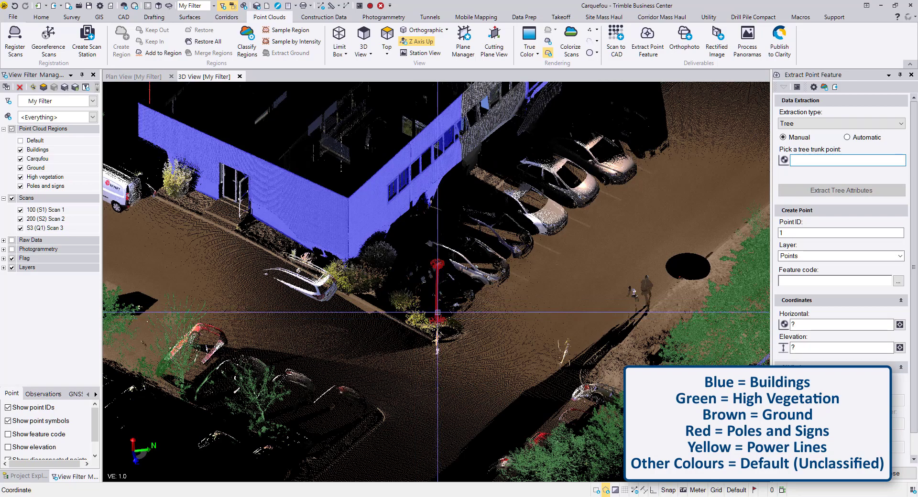
pyautogui.scroll(-5, 438, 313)
pyautogui.scroll(-5, 432, 324)
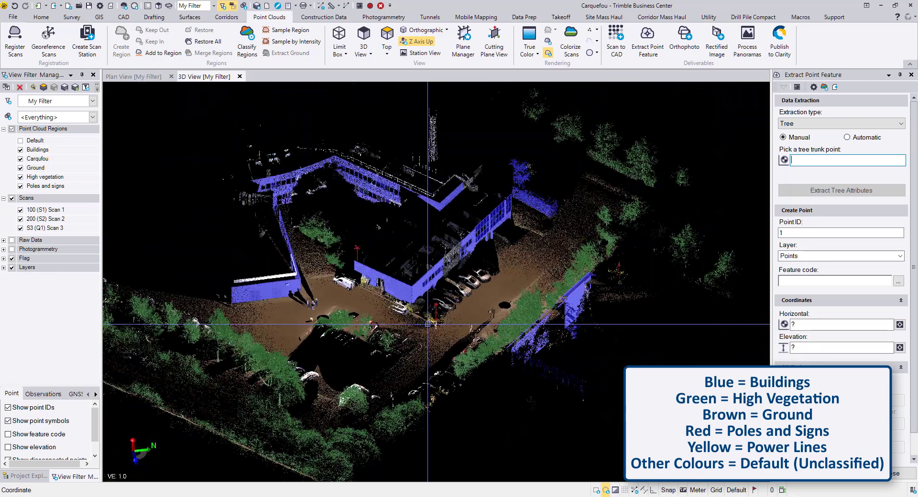
pyautogui.moveTo(413, 340); pyautogui.dragTo(440, 347, button='middle')
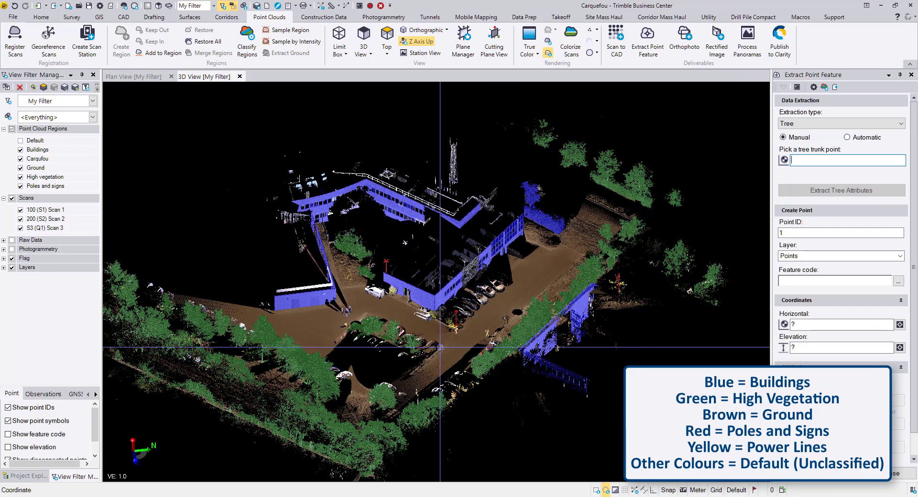
pyautogui.scroll(6, 487, 337)
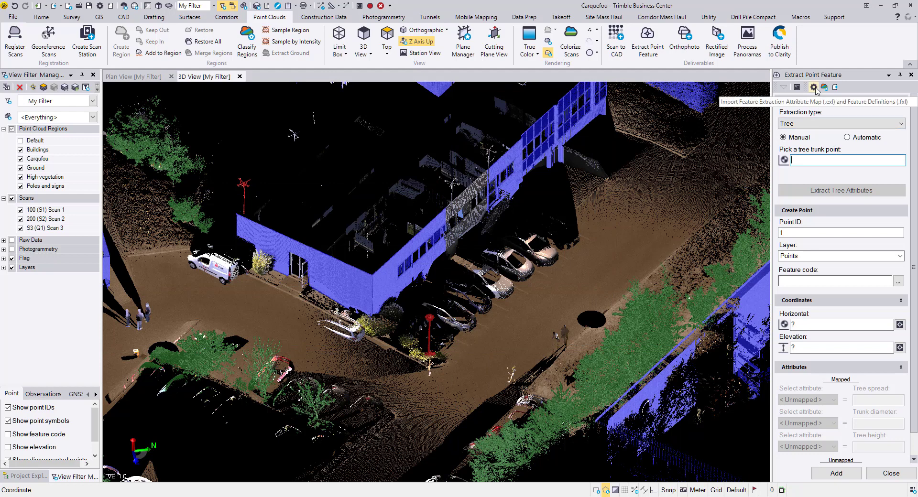
# - Choose GlobalFeatures.fxl as the project's feature definition file in the Feature Code Processing settings
pyautogui.click(814, 88)
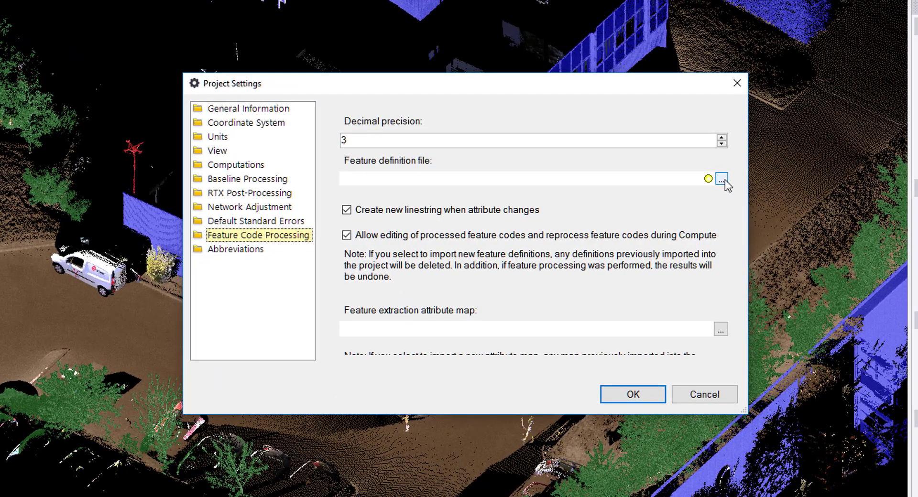
pyautogui.click(721, 179)
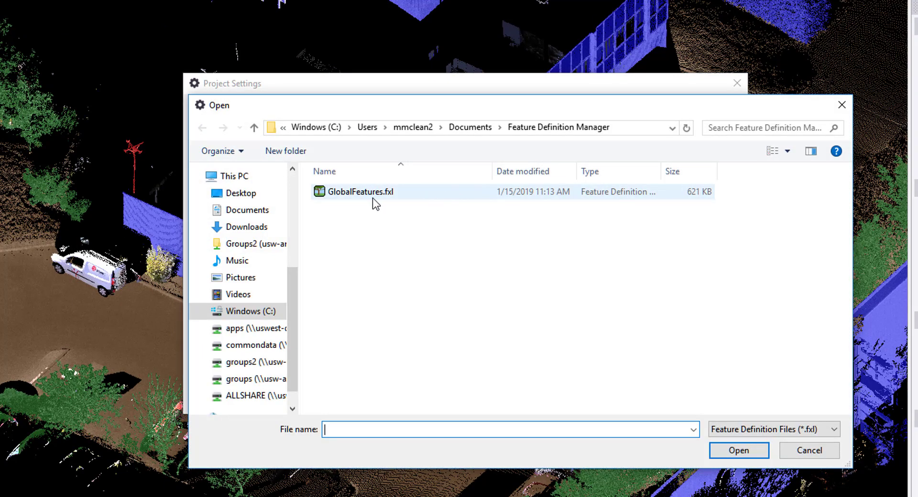
pyautogui.click(374, 197)
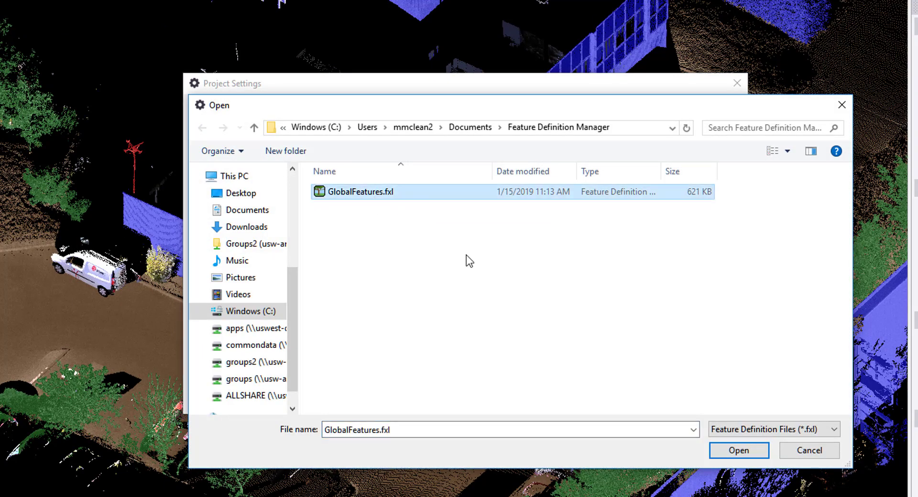
pyautogui.click(739, 451)
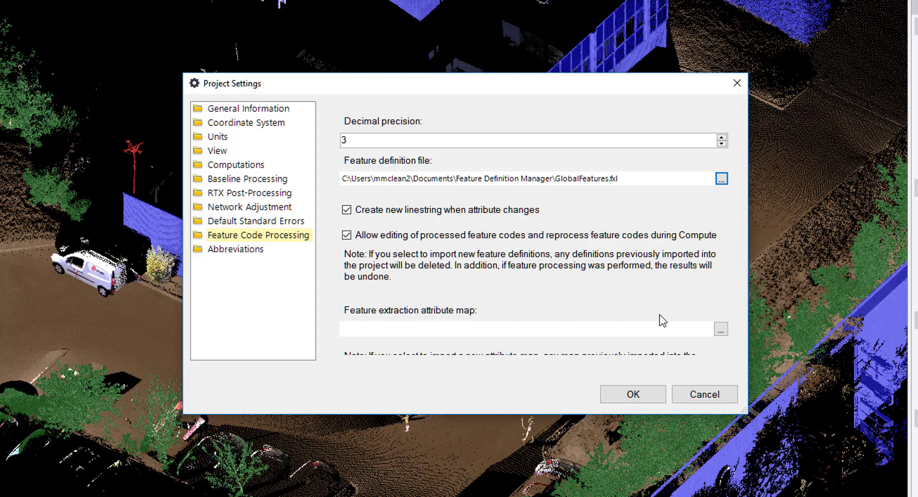
# - Import FeatureExtractionAttributeMap.exl as the feature extraction attribute map, replacing the existing mapping, and apply the project settings
pyautogui.click(722, 331)
pyautogui.click(420, 191)
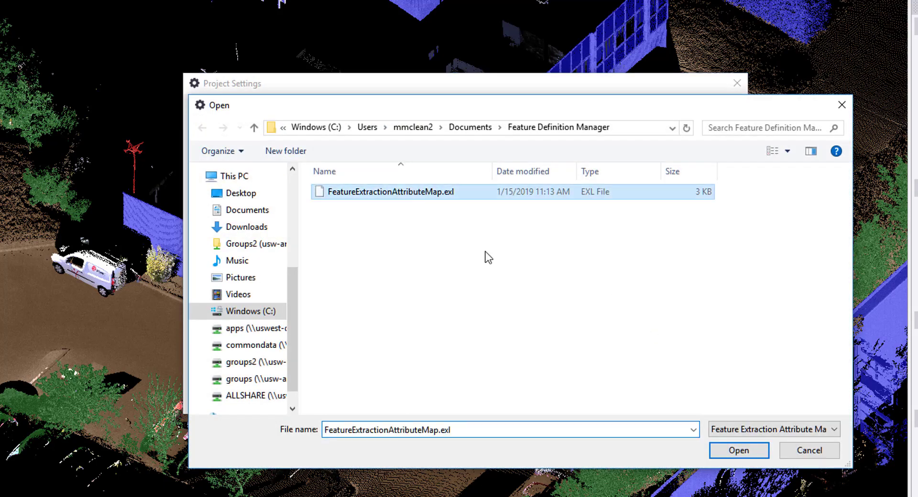
pyautogui.click(739, 450)
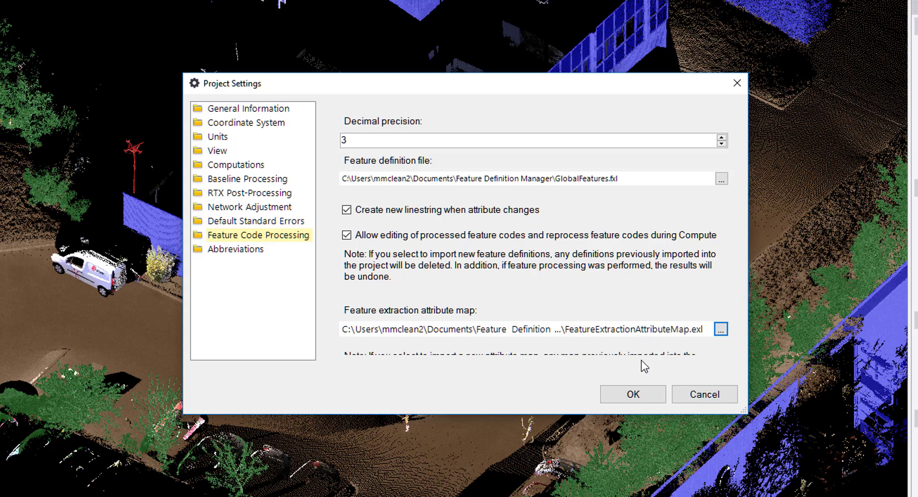
pyautogui.click(648, 401)
pyautogui.click(642, 397)
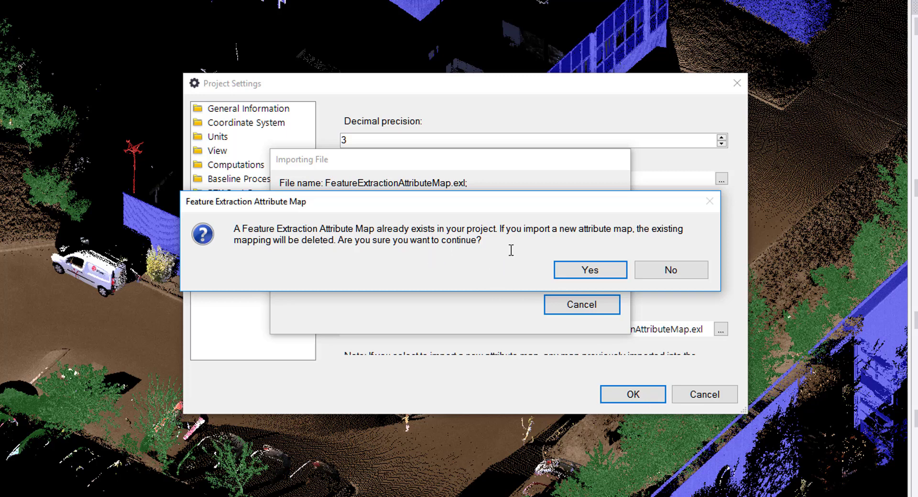
pyautogui.click(590, 271)
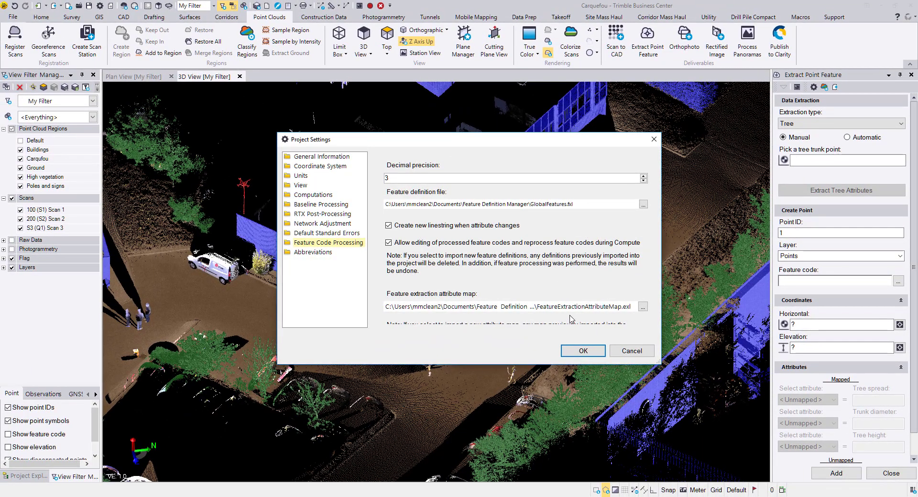
pyautogui.click(584, 351)
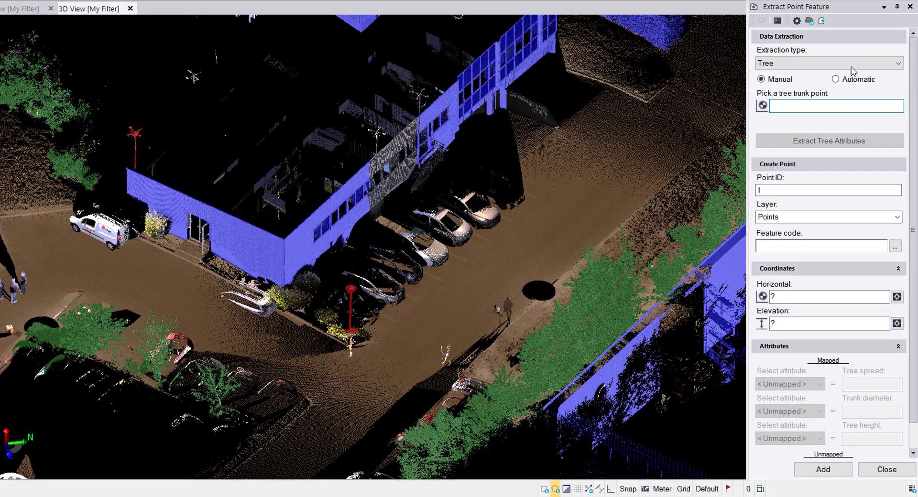
# - Extract the attributes of the red pole near the building corner manually, using the Pole extraction type and a point picked on its shaft
pyautogui.click(851, 72)
pyautogui.click(793, 84)
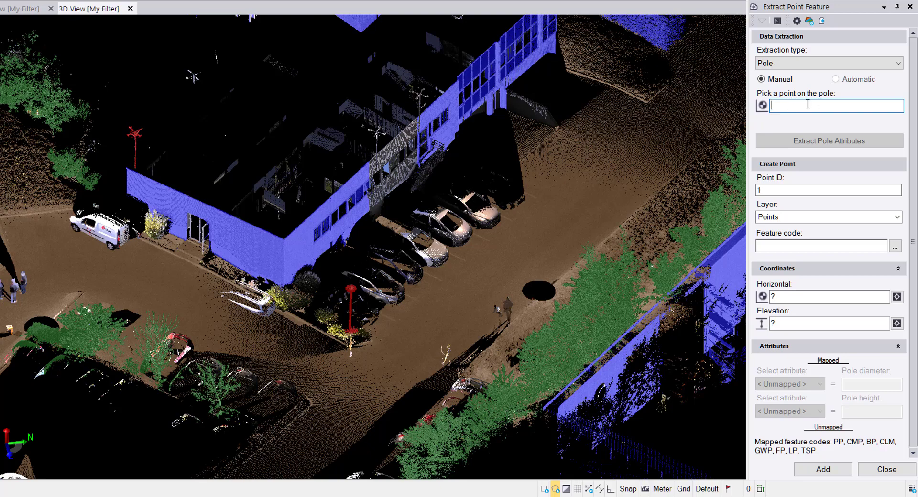
pyautogui.scroll(5, 349, 308)
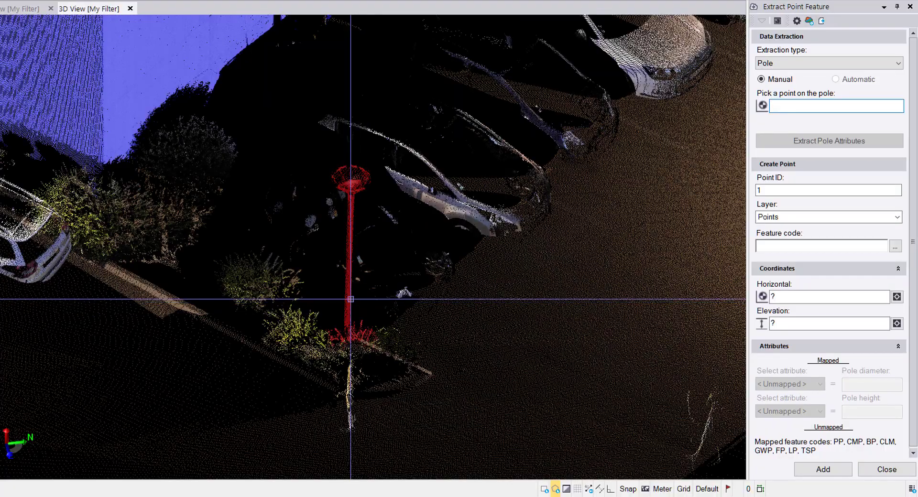
pyautogui.click(353, 300)
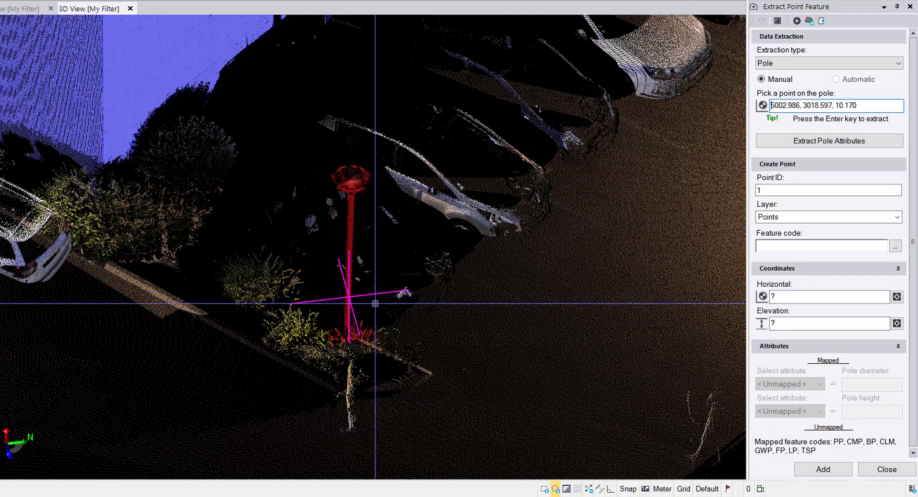
pyautogui.moveTo(369, 306); pyautogui.dragTo(318, 312)
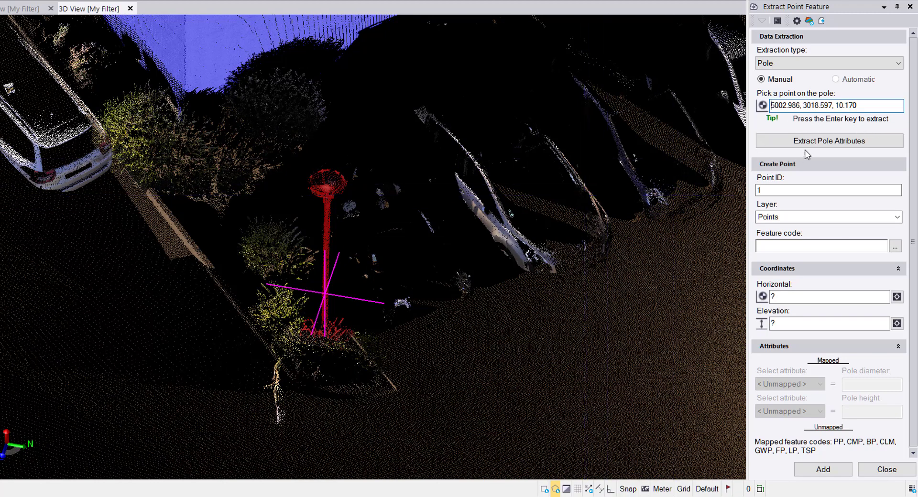
pyautogui.click(825, 146)
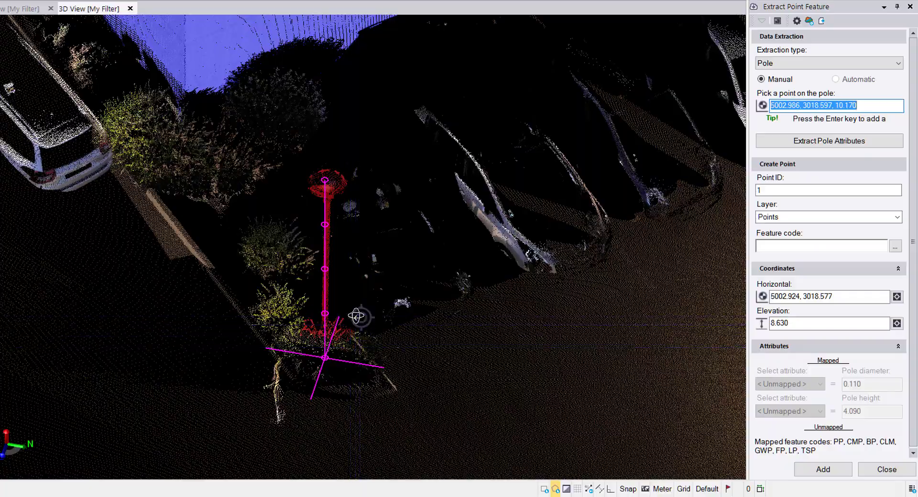
# - Set the extracted pole's point ID to 1000 and its feature code to pole, and review its fit and coordinates
pyautogui.moveTo(352, 314); pyautogui.dragTo(209, 284, button='middle')
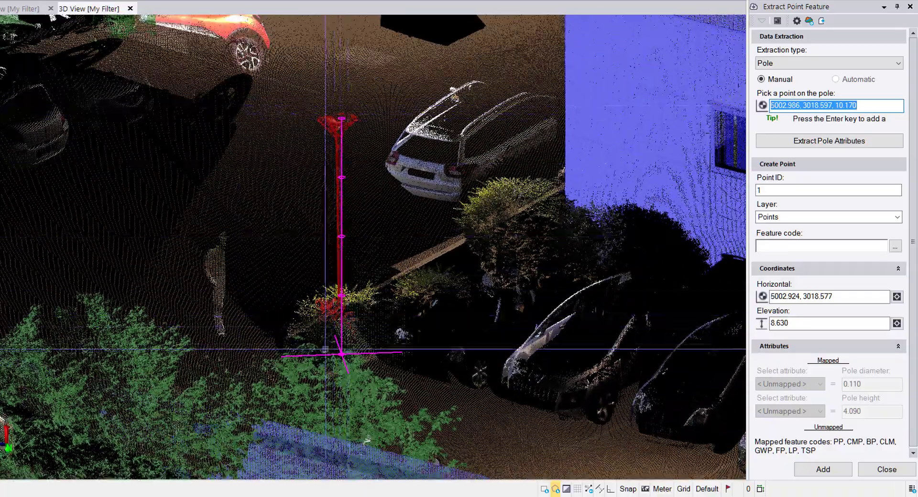
pyautogui.moveTo(422, 294); pyautogui.dragTo(383, 372, button='middle')
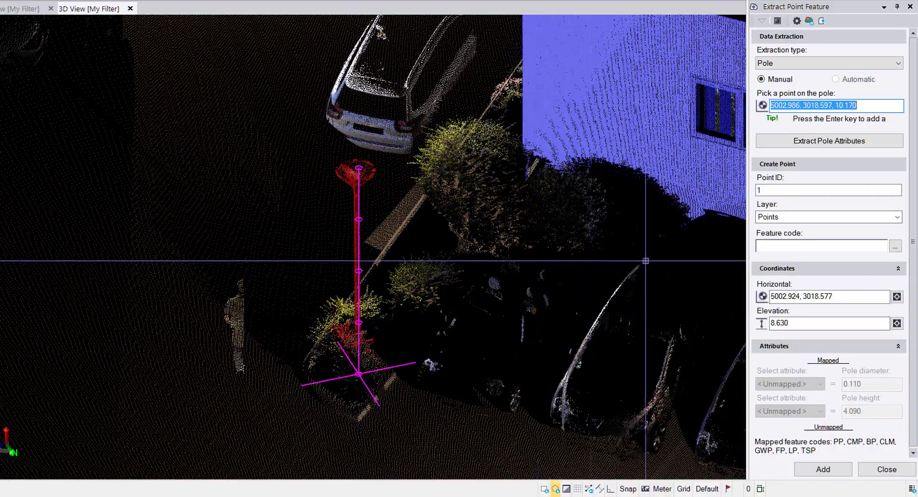
pyautogui.click(807, 190)
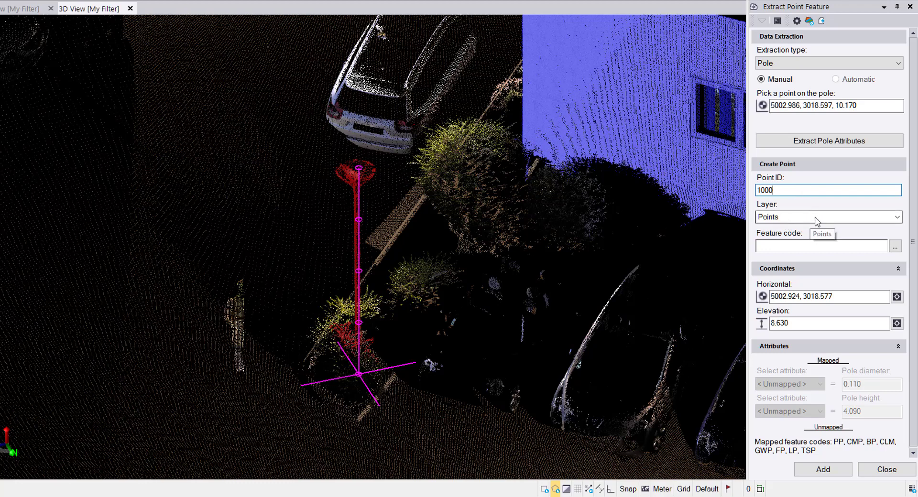
pyautogui.click(836, 246)
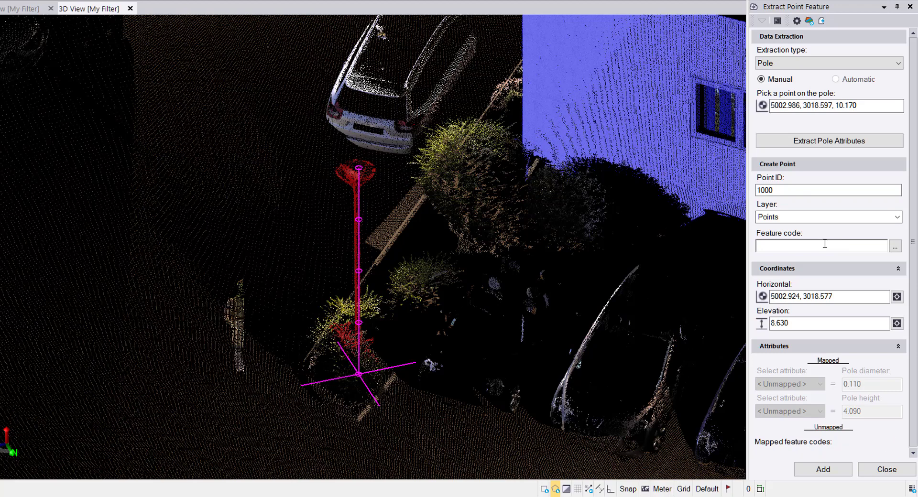
pyautogui.write('pole')
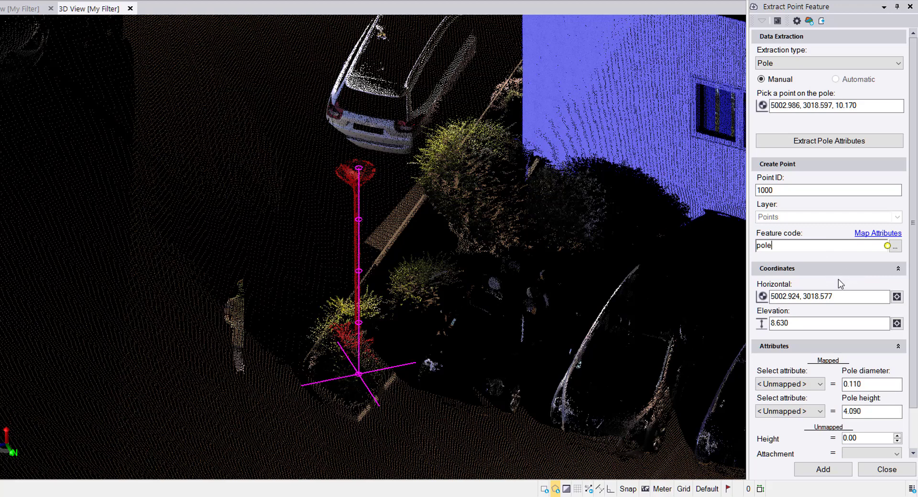
pyautogui.click(842, 297)
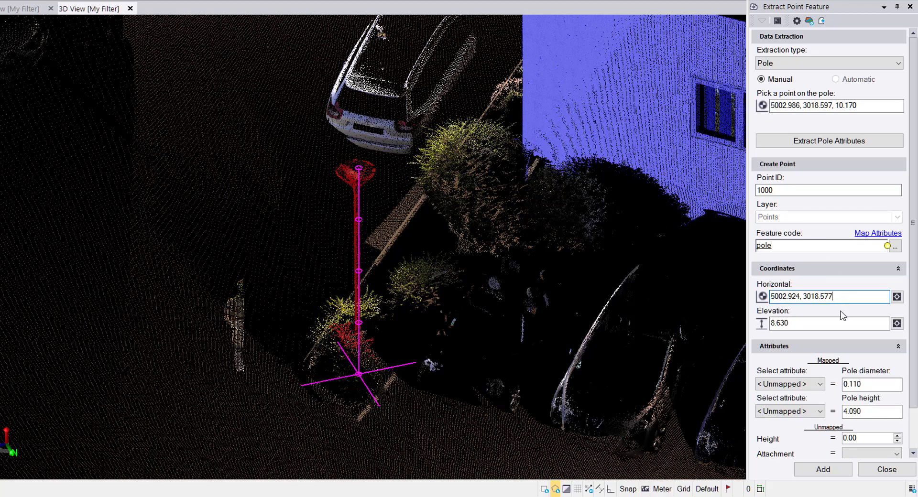
pyautogui.click(840, 324)
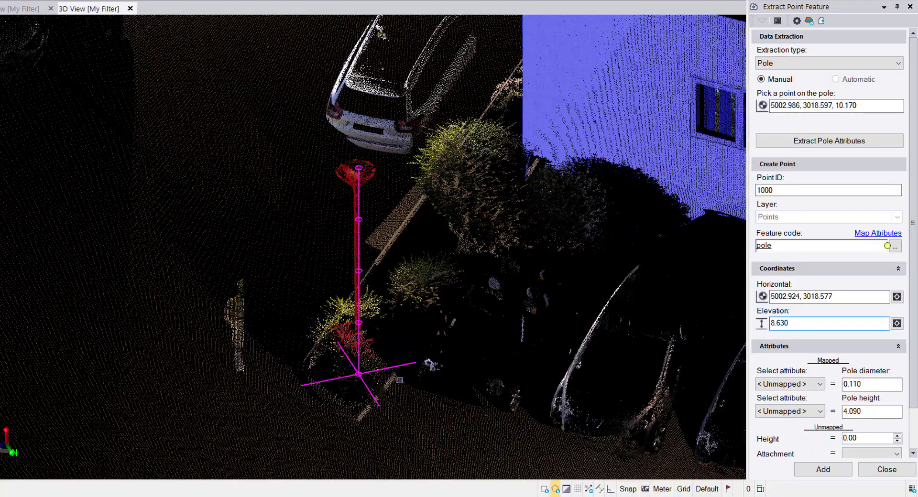
pyautogui.moveTo(398, 379); pyautogui.dragTo(327, 364, button='middle')
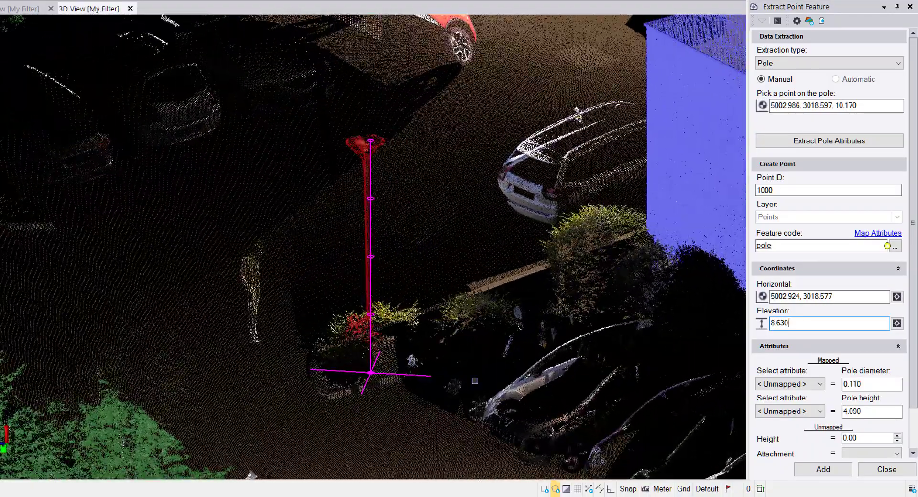
# - Set the extracted pole's elevation to 8.812 by picking a ground point beside the pole's base
pyautogui.moveTo(392, 394); pyautogui.dragTo(568, 387, button='middle')
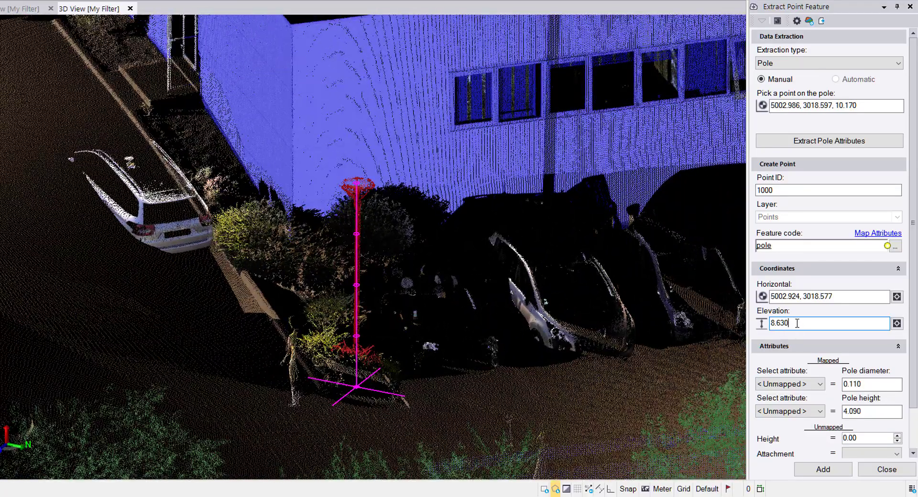
pyautogui.click(323, 404)
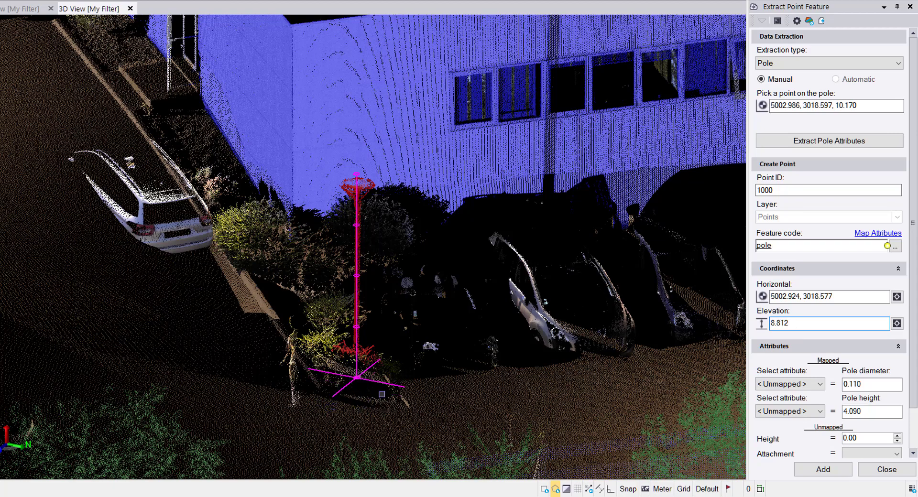
pyautogui.moveTo(381, 393); pyautogui.dragTo(483, 368, button='middle')
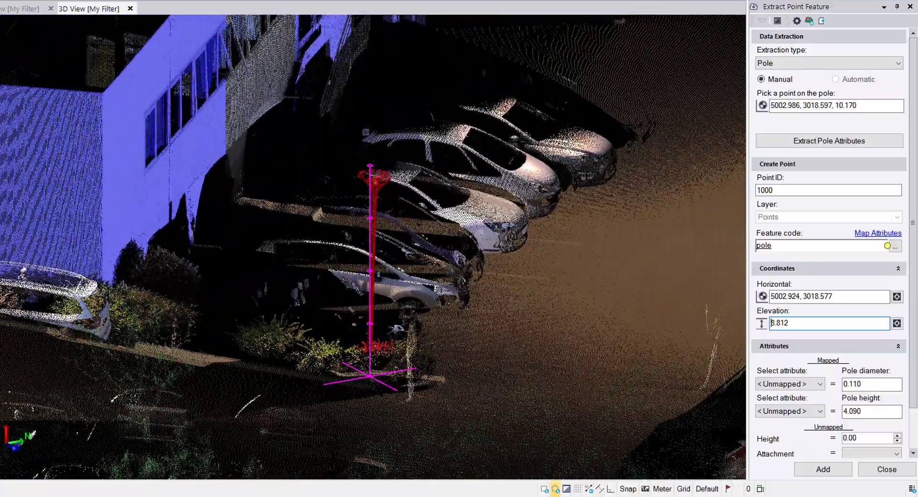
pyautogui.moveTo(392, 339); pyautogui.dragTo(238, 366, button='middle')
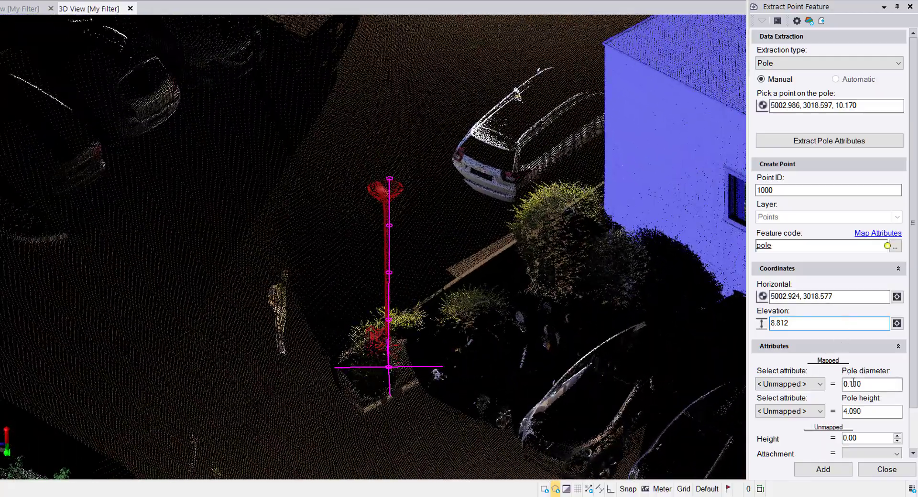
# - Set the pole height to 3.991 by measuring in the point cloud from the ground at its base to the pole's top
pyautogui.click(863, 414)
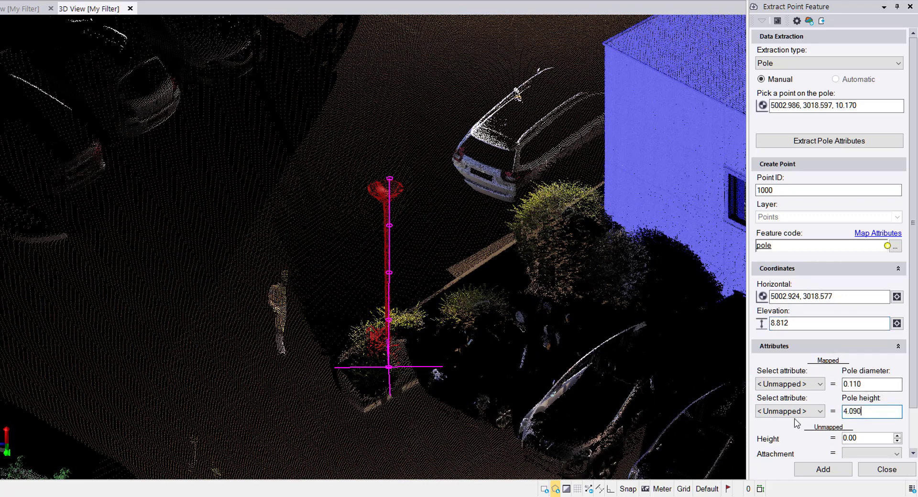
pyautogui.click(366, 403)
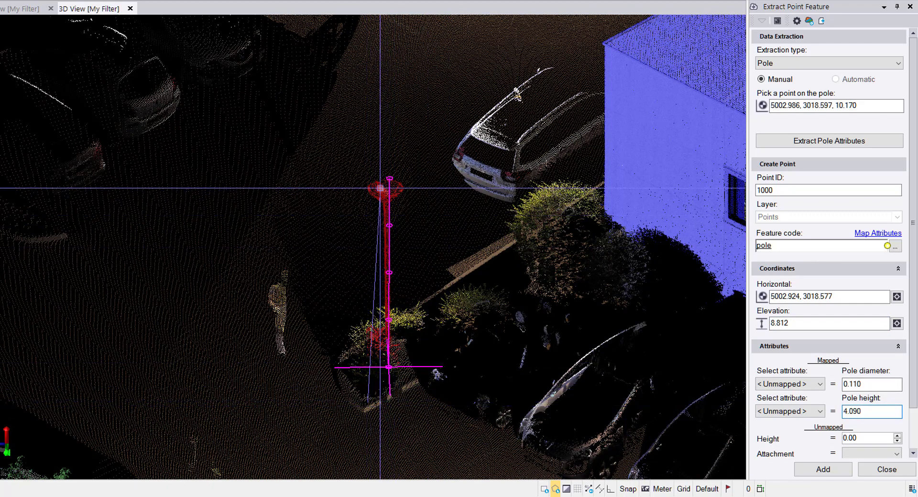
pyautogui.scroll(5, 380, 191)
pyautogui.keyDown('shift'); pyautogui.moveTo(431, 230); pyautogui.dragTo(549, 272, button='middle'); pyautogui.keyUp('shift')
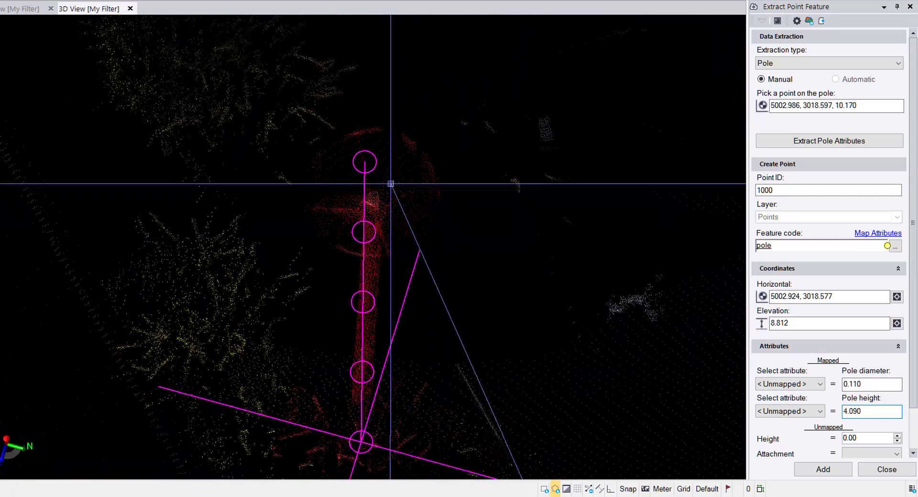
pyautogui.click(386, 177)
pyautogui.scroll(-3, 361, 250)
pyautogui.moveTo(360, 250)
pyautogui.keyDown('shift'); pyautogui.mouseDown(button='middle')
pyautogui.moveTo(412, 251)
pyautogui.moveTo(317, 239)
pyautogui.moveTo(267, 198)
pyautogui.mouseUp(button='middle'); pyautogui.keyUp('shift')
pyautogui.scroll(-2, 274, 207)
pyautogui.scroll(-2, 324, 337)
pyautogui.moveTo(324, 337); pyautogui.dragTo(293, 283, button='middle')
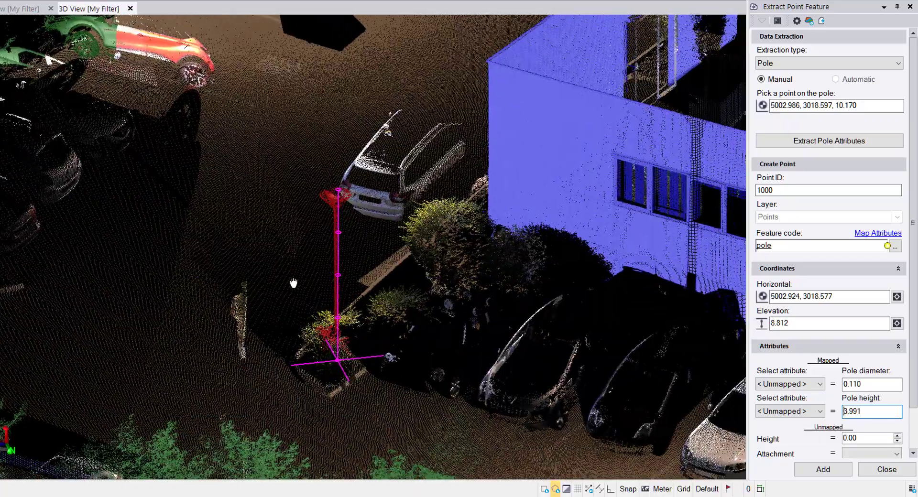
pyautogui.scroll(2, 293, 282)
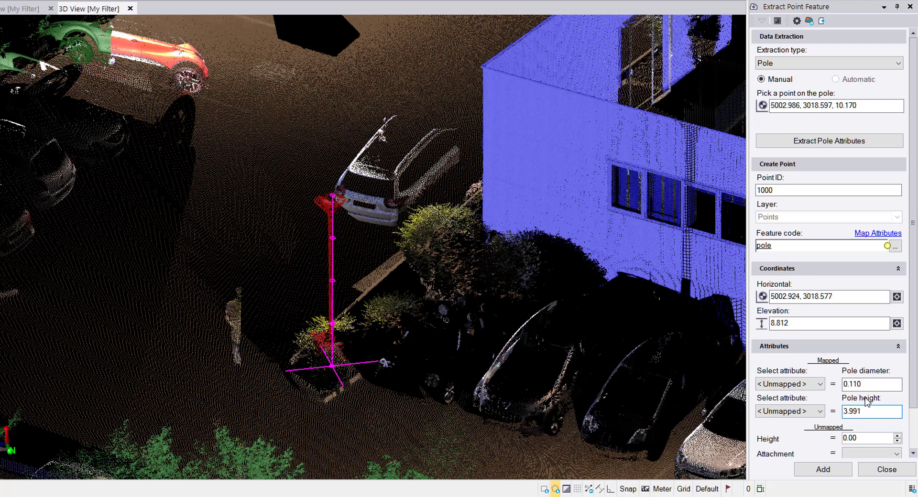
# - Map the extracted pole diameter to the Pole Diameter attribute and the extracted pole height to the Height attribute
pyautogui.scroll(-1, 844, 407)
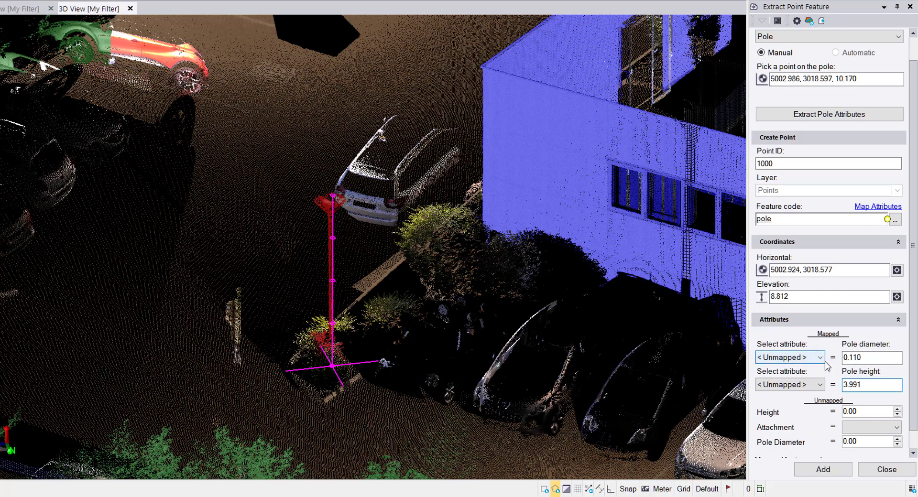
pyautogui.scroll(-1, 831, 356)
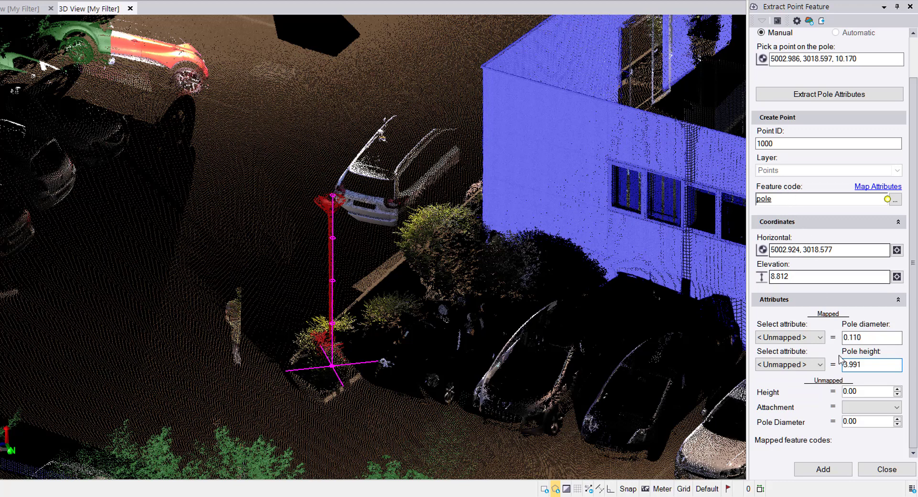
pyautogui.click(819, 341)
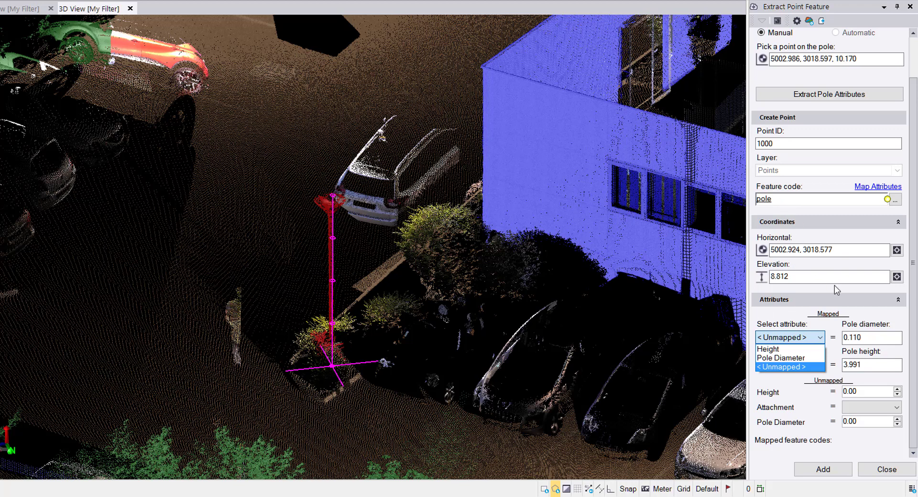
pyautogui.click(861, 332)
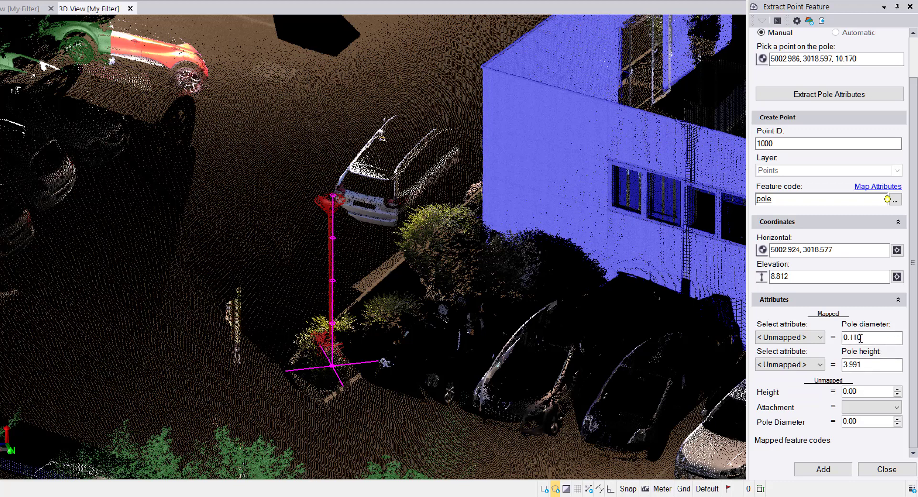
pyautogui.click(808, 338)
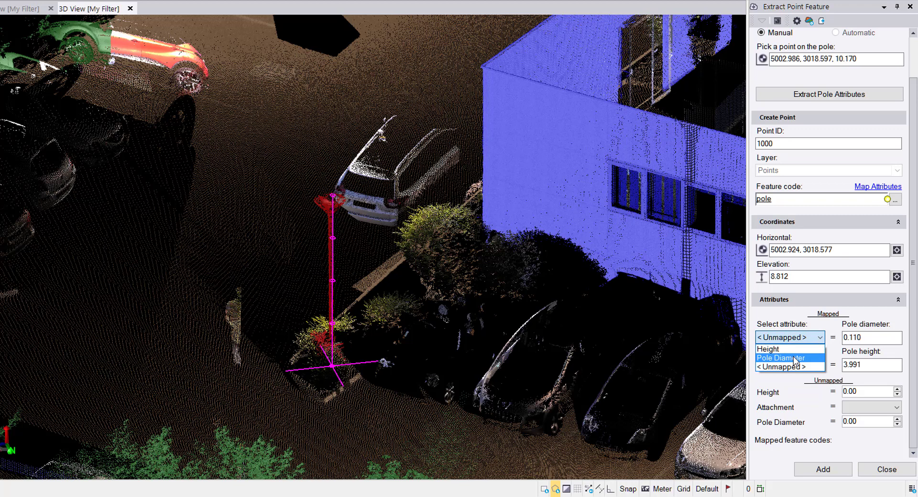
pyautogui.click(796, 360)
pyautogui.click(809, 380)
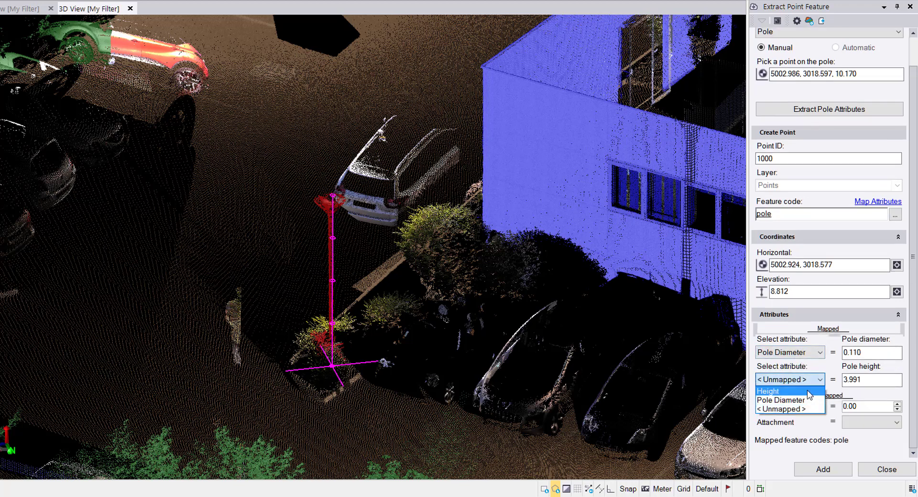
pyautogui.click(788, 393)
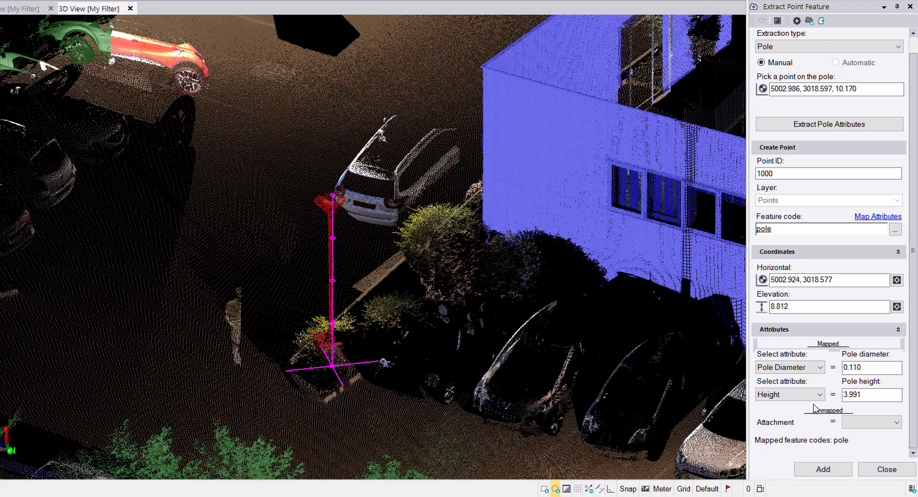
# - Set the pole's Attachment attribute to No and add the pole as point 1000
pyautogui.click(866, 423)
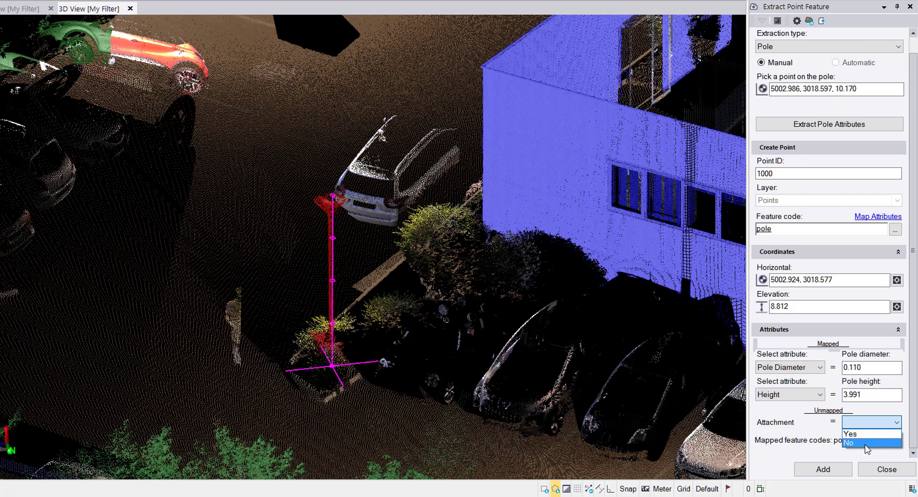
pyautogui.click(865, 444)
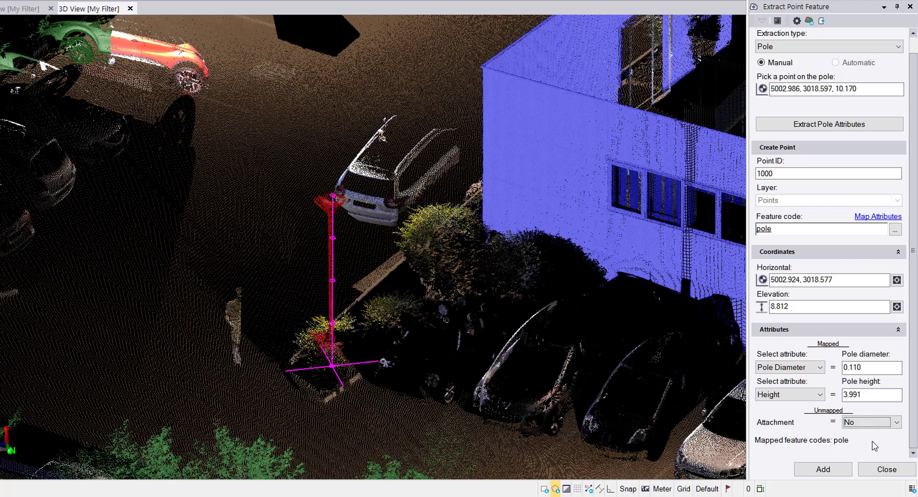
pyautogui.click(814, 471)
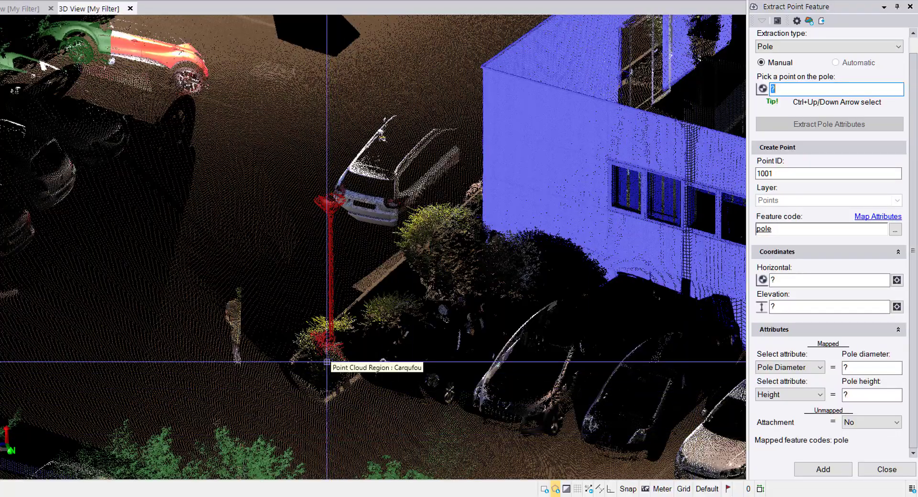
# - Turn on the display of Point objects under Raw Data in the view filter to show the added pole point
pyautogui.moveTo(322, 364); pyautogui.dragTo(516, 375, button='middle')
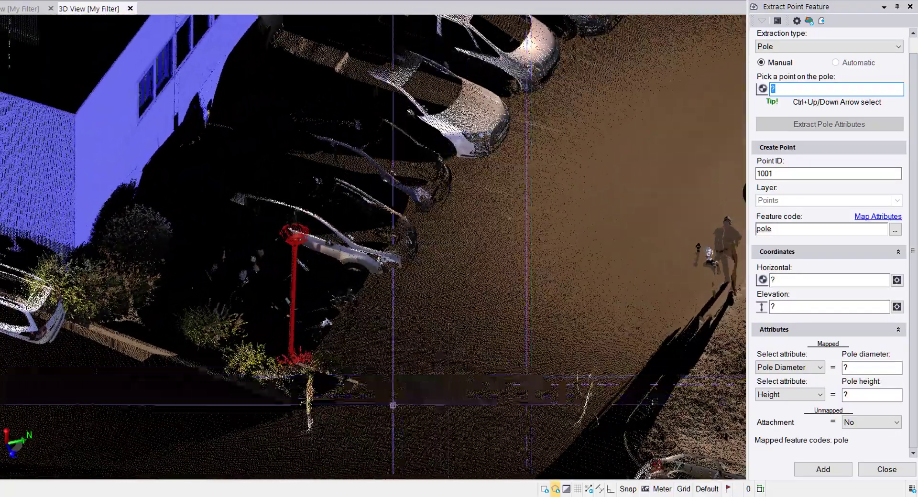
pyautogui.moveTo(389, 395); pyautogui.dragTo(420, 380, button='middle')
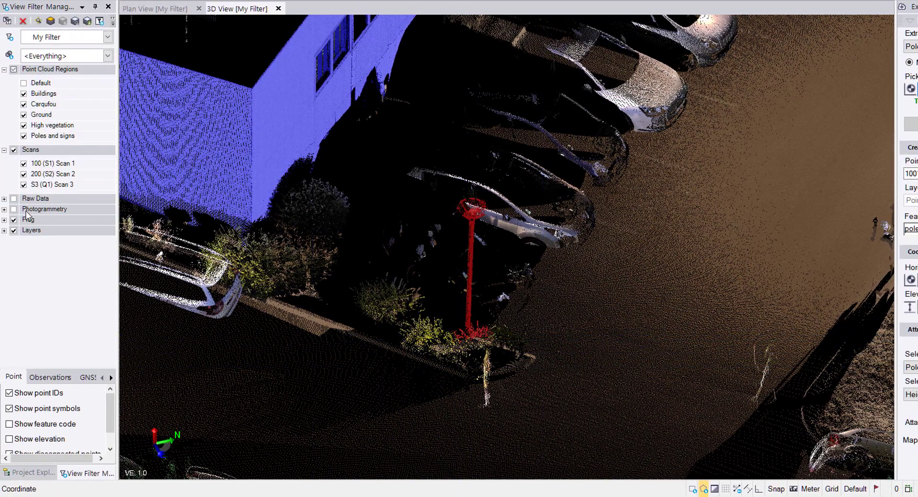
pyautogui.click(8, 203)
pyautogui.click(6, 199)
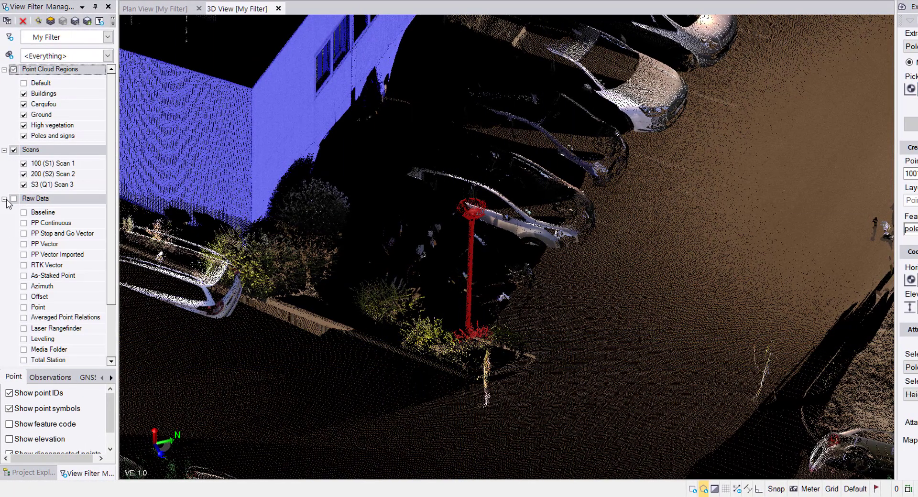
pyautogui.click(24, 307)
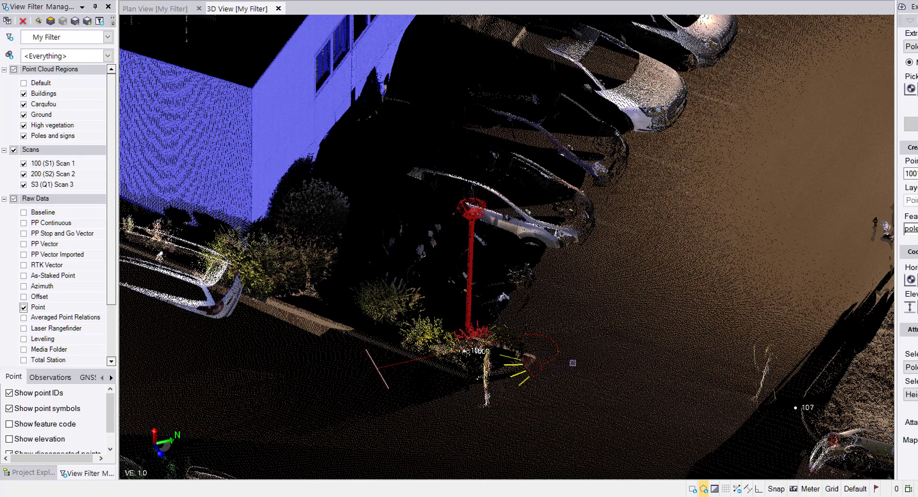
pyautogui.scroll(-3, 572, 363)
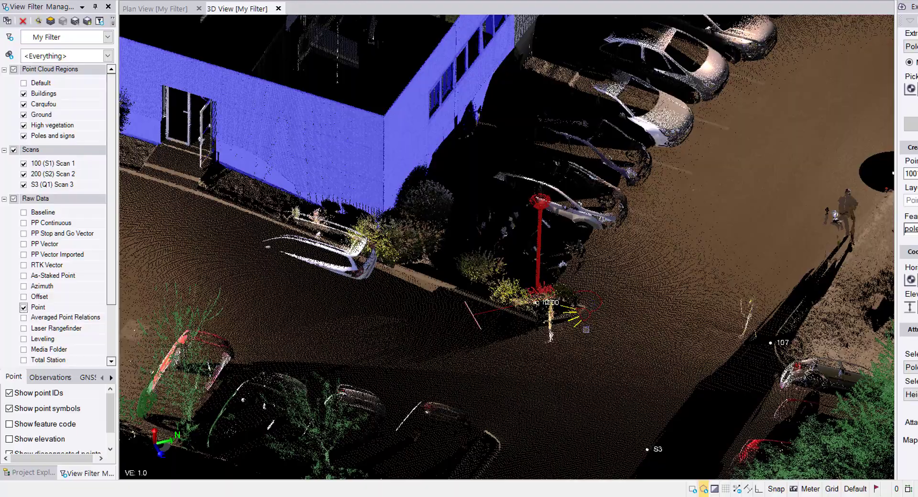
# - Extract the attributes of the signpost behind the parked cars manually, using the Sign extraction type and a point picked on its post
pyautogui.moveTo(508, 328); pyautogui.dragTo(476, 488, button='middle')
pyautogui.moveTo(599, 157); pyautogui.dragTo(532, 268, button='middle')
pyautogui.scroll(5, 458, 235)
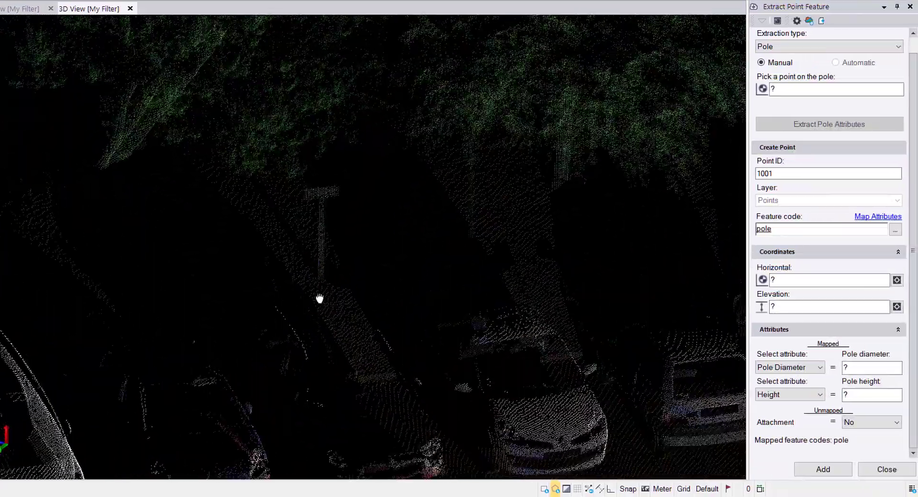
pyautogui.scroll(2, 317, 301)
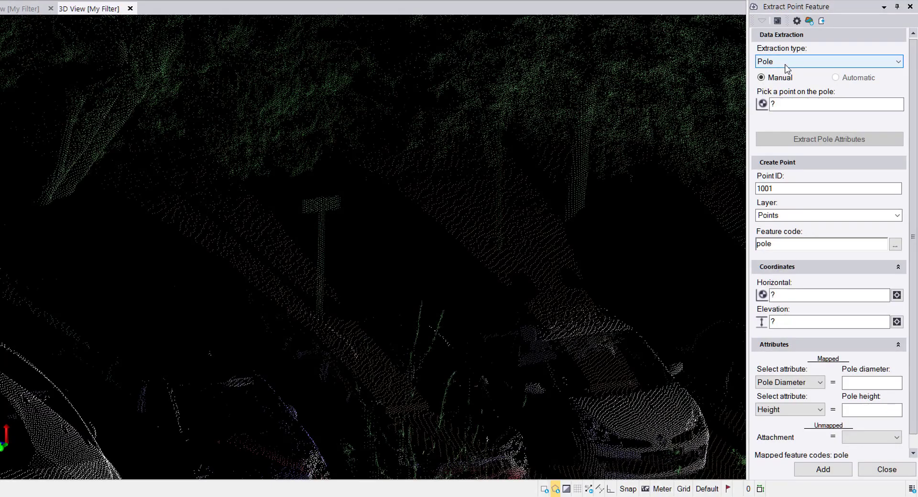
pyautogui.click(790, 62)
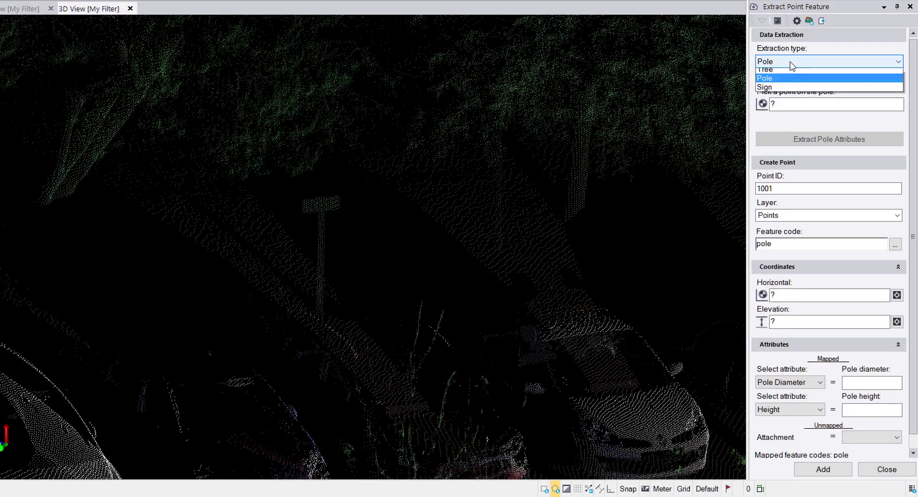
pyautogui.click(784, 92)
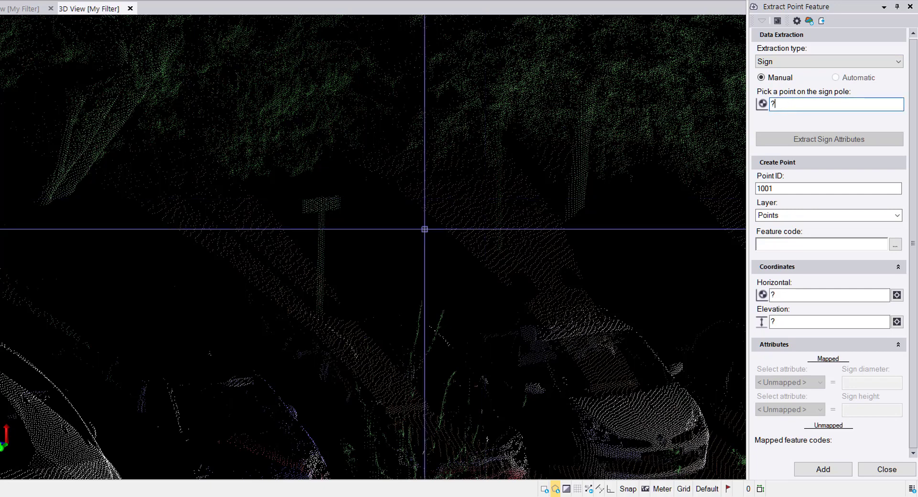
pyautogui.click(322, 255)
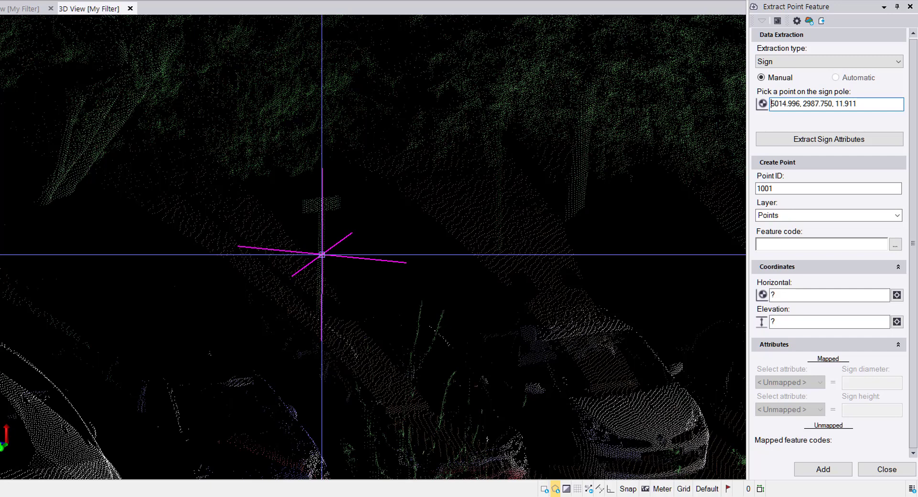
pyautogui.click(777, 142)
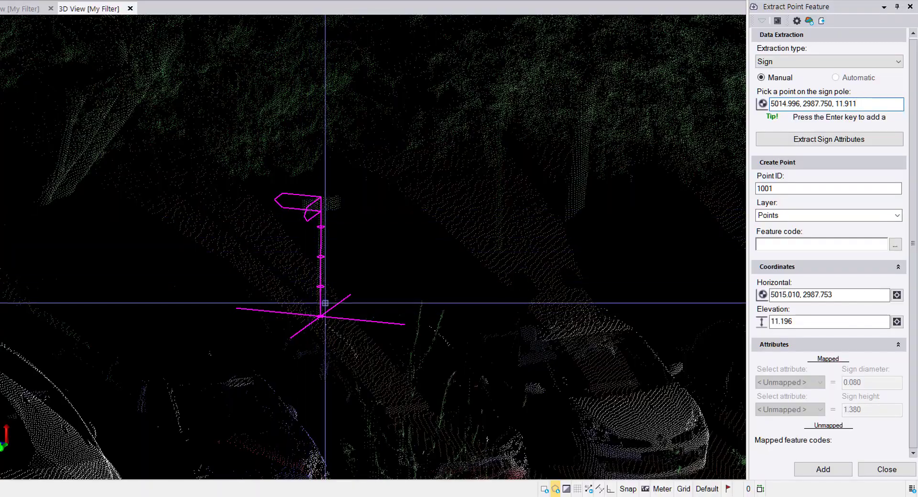
# - Inspect the extracted sign's fit against the point cloud and assign it the feature code signs with point ID 1001
pyautogui.moveTo(317, 304)
pyautogui.mouseDown(button='middle')
pyautogui.moveTo(292, 321)
pyautogui.moveTo(244, 309)
pyautogui.moveTo(295, 314)
pyautogui.moveTo(238, 314)
pyautogui.moveTo(254, 312)
pyautogui.mouseUp(button='middle')
pyautogui.scroll(4, 313, 291)
pyautogui.moveTo(313, 292); pyautogui.dragTo(310, 303, button='middle')
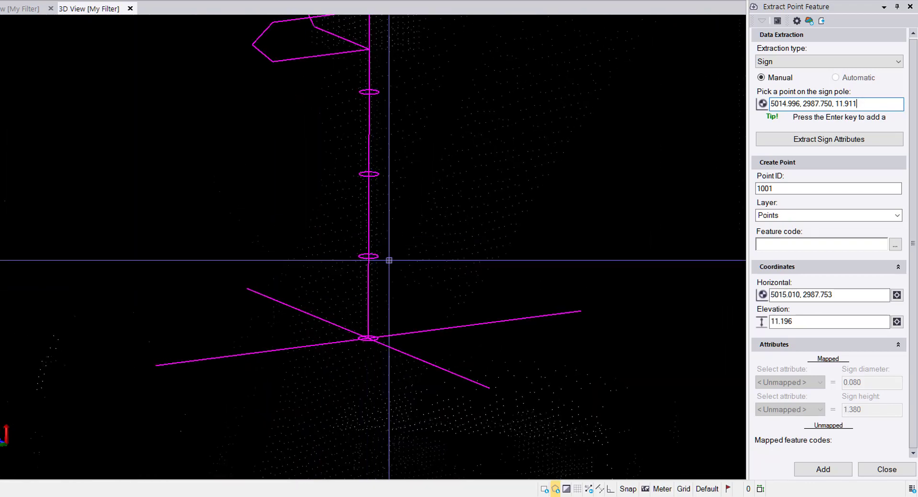
pyautogui.moveTo(373, 307)
pyautogui.mouseDown(button='middle')
pyautogui.moveTo(398, 322)
pyautogui.moveTo(565, 310)
pyautogui.moveTo(352, 314)
pyautogui.moveTo(403, 316)
pyautogui.mouseUp(button='middle')
pyautogui.scroll(-3, 403, 316)
pyautogui.moveTo(424, 264); pyautogui.dragTo(364, 258, button='middle')
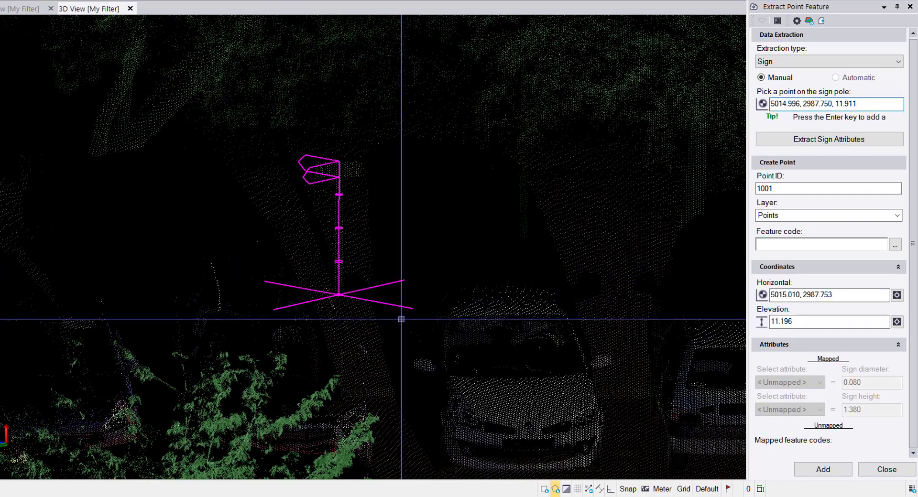
pyautogui.click(787, 187)
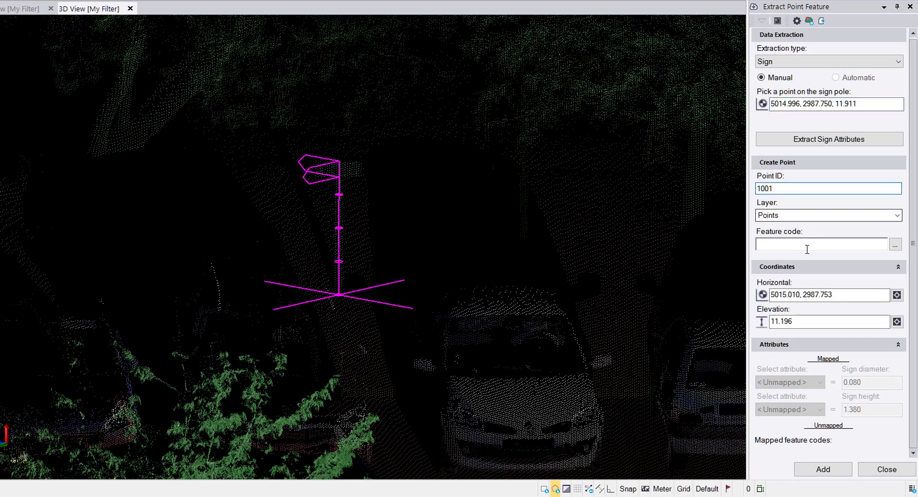
pyautogui.press('Return')
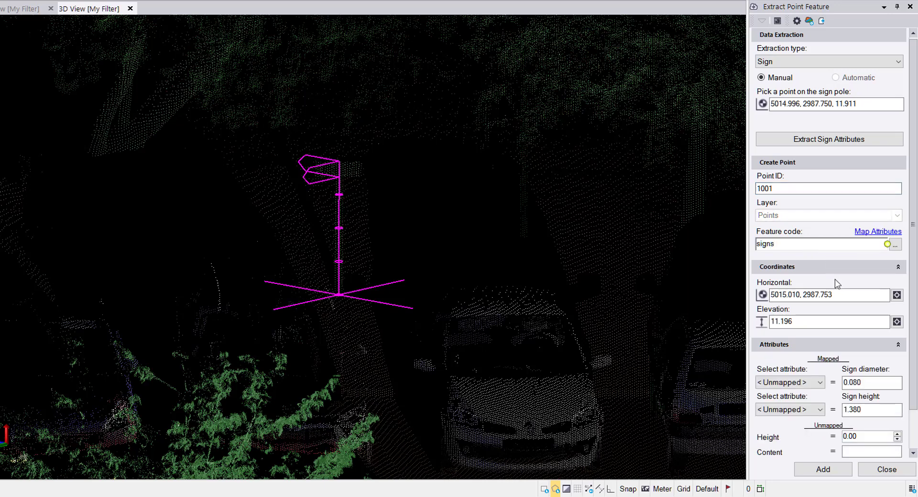
# - Correct the extracted sign's height to about 1.362 m by picking the sign's top in the point cloud
pyautogui.click(845, 293)
pyautogui.click(823, 323)
pyautogui.click(874, 381)
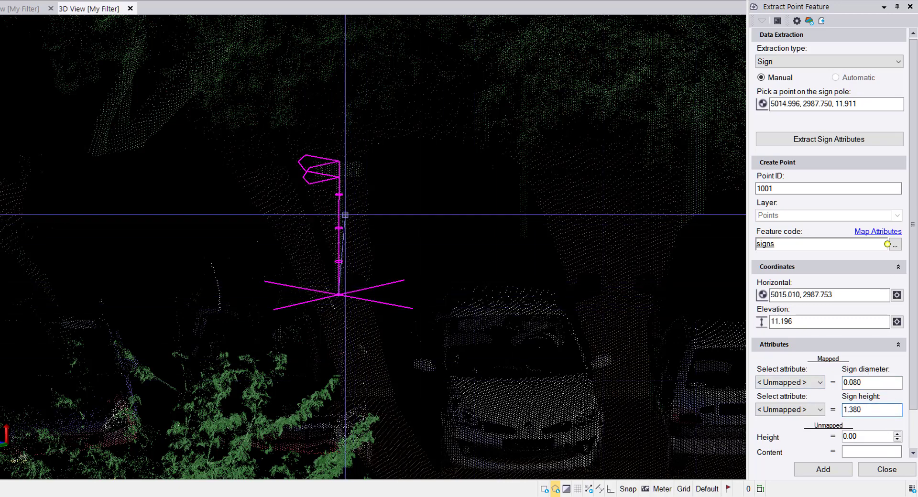
pyautogui.click(339, 179)
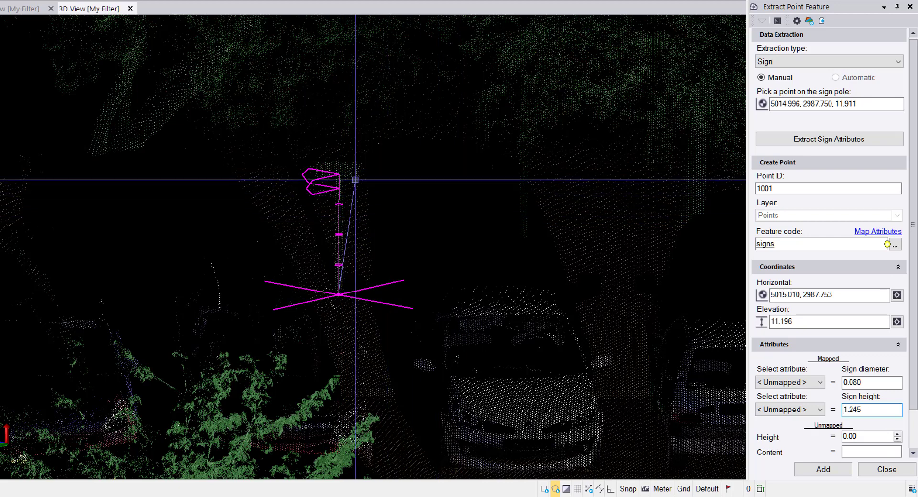
pyautogui.click(340, 162)
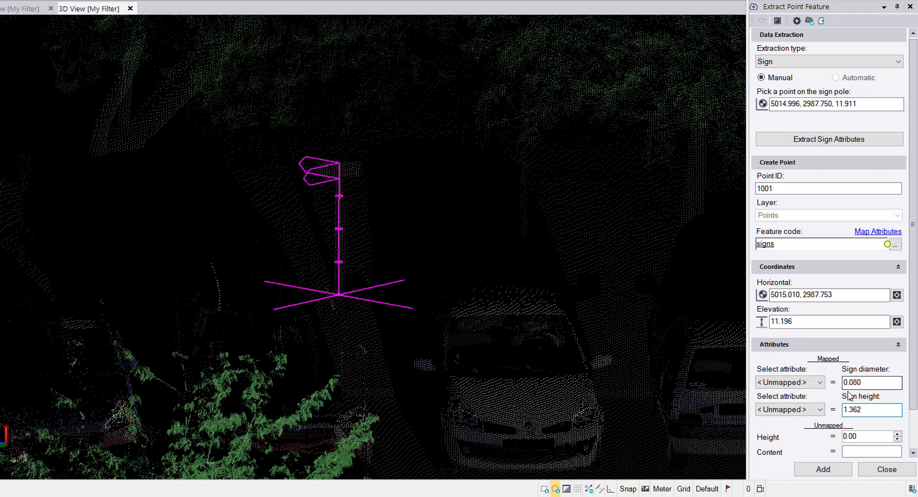
# - Map the sign diameter to Pole Diameter and the sign height to Height, and add the sign as point 1001
pyautogui.scroll(-1, 823, 388)
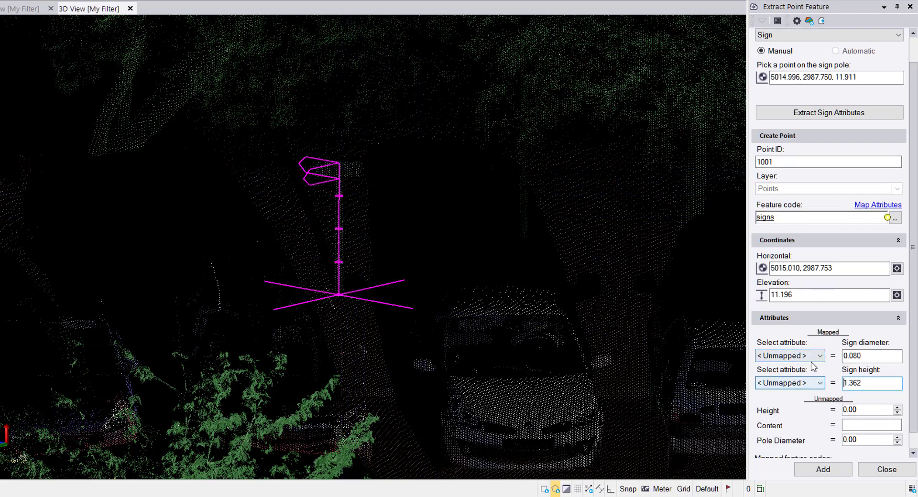
pyautogui.click(814, 356)
pyautogui.click(808, 377)
pyautogui.click(804, 383)
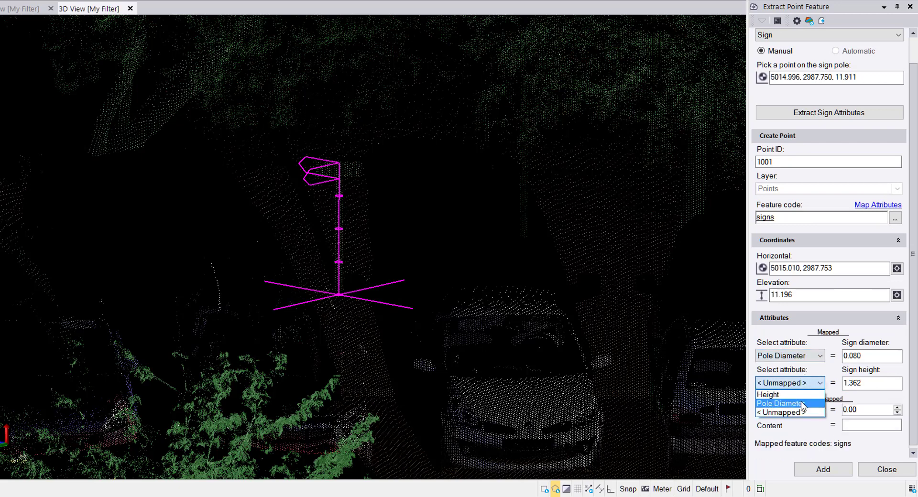
pyautogui.click(794, 395)
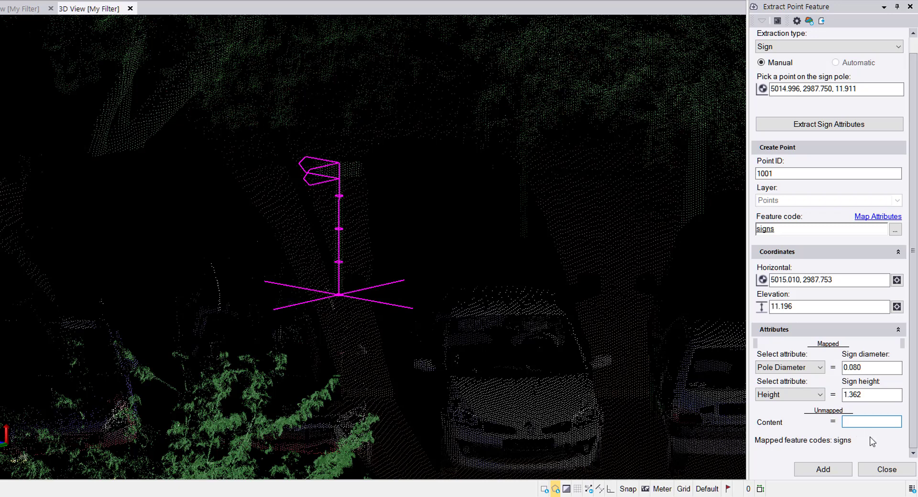
pyautogui.click(823, 470)
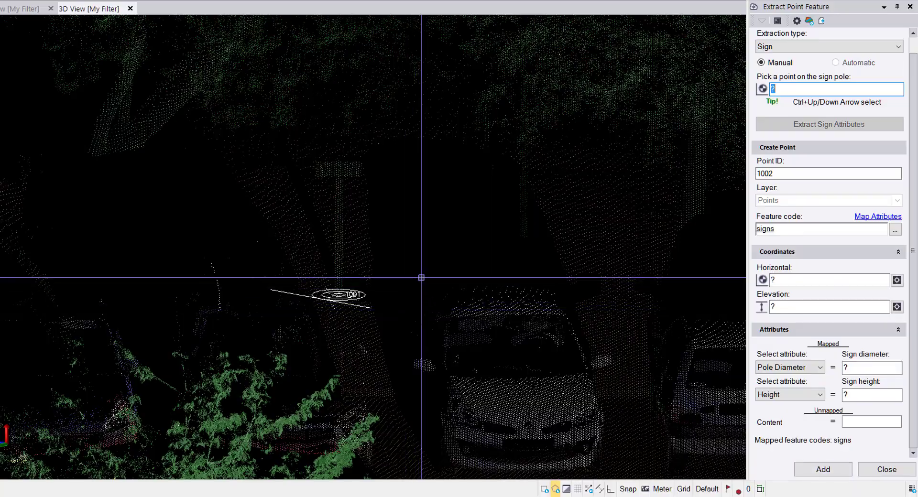
# - Extract the attributes of the large tree beyond the white parked car manually, using the Tree extraction type and a point picked on its trunk
pyautogui.scroll(6, 417, 280)
pyautogui.scroll(-8, 416, 322)
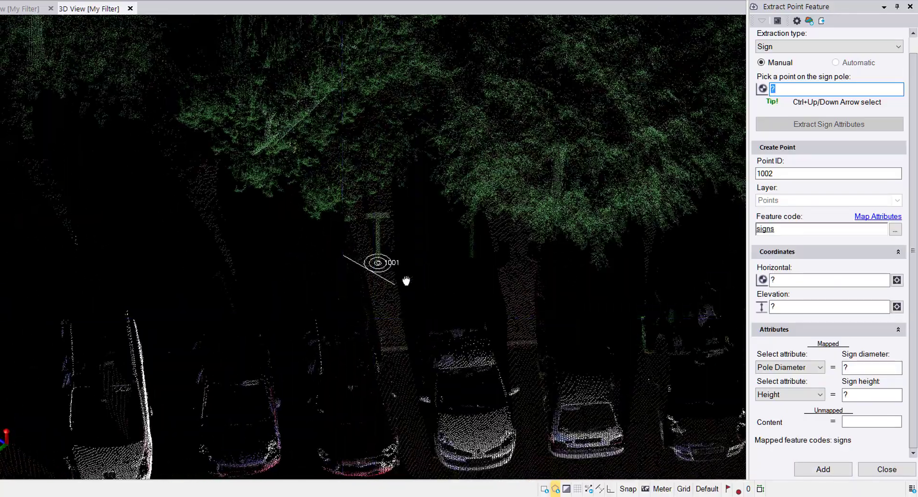
pyautogui.moveTo(470, 250)
pyautogui.mouseDown(button='middle')
pyautogui.moveTo(478, 268)
pyautogui.moveTo(447, 296)
pyautogui.moveTo(481, 281)
pyautogui.moveTo(473, 239)
pyautogui.mouseUp(button='middle')
pyautogui.click(824, 45)
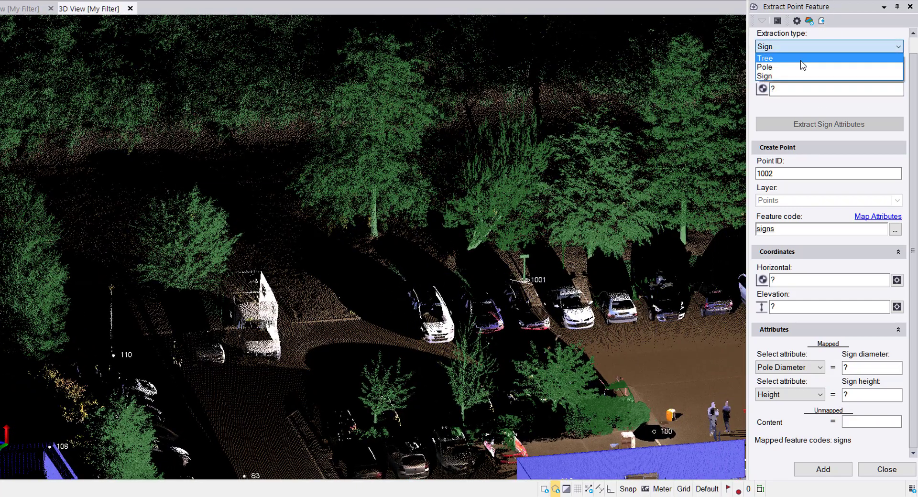
pyautogui.click(799, 62)
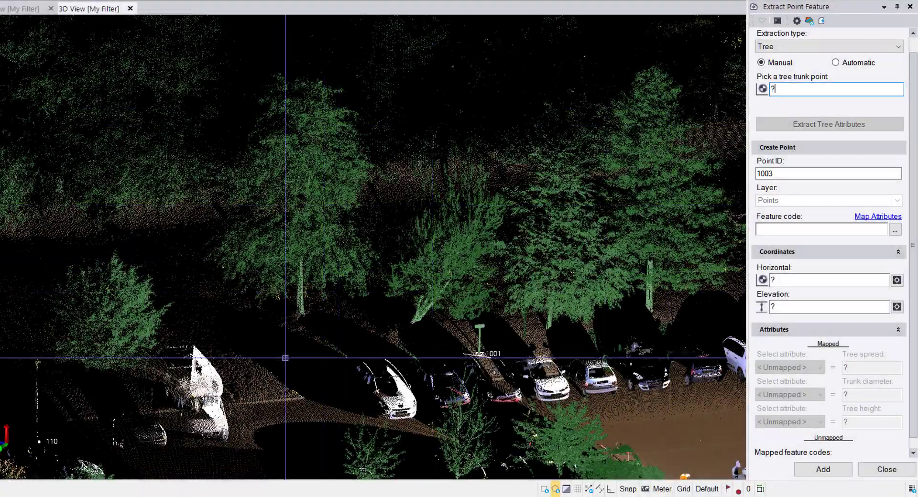
pyautogui.click(302, 305)
pyautogui.moveTo(306, 318)
pyautogui.mouseDown(button='middle')
pyautogui.moveTo(238, 315)
pyautogui.moveTo(300, 315)
pyautogui.mouseUp(button='middle')
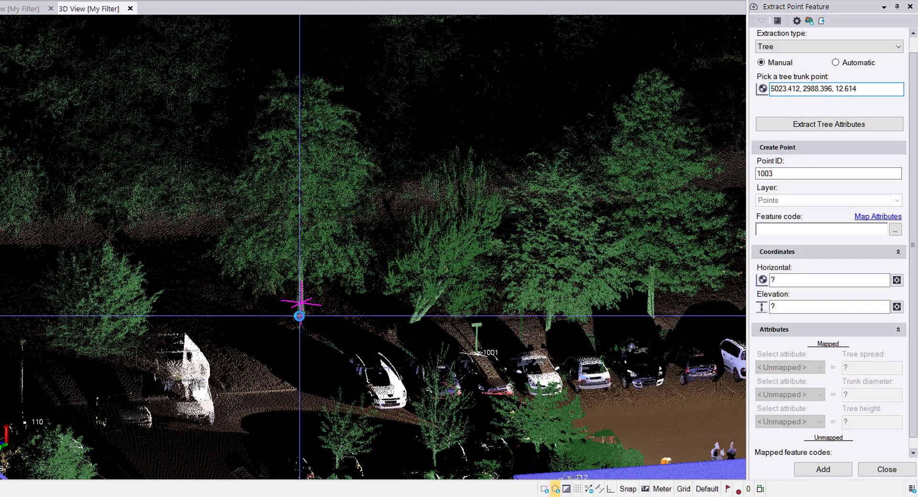
pyautogui.press('Return')
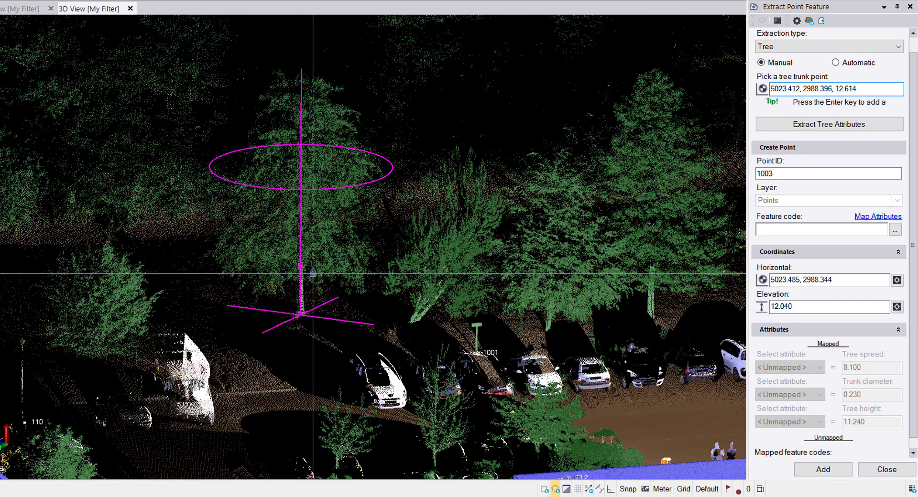
# - Inspect the extracted tree's spread and height against the point cloud and assign it the feature code tree
pyautogui.scroll(5, 299, 313)
pyautogui.scroll(-5, 282, 258)
pyautogui.moveTo(311, 193); pyautogui.dragTo(317, 395, button='middle')
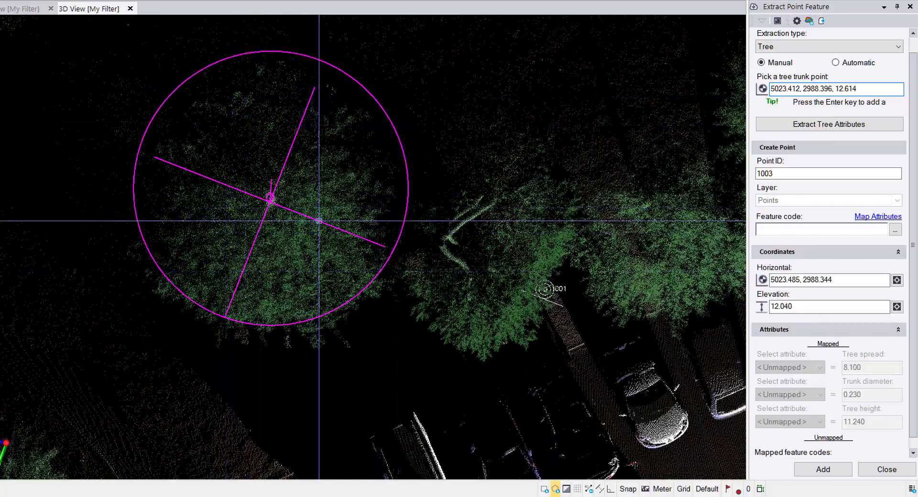
pyautogui.moveTo(316, 195)
pyautogui.mouseDown(button='middle')
pyautogui.moveTo(319, 143)
pyautogui.moveTo(289, 198)
pyautogui.moveTo(269, 196)
pyautogui.moveTo(303, 202)
pyautogui.mouseUp(button='middle')
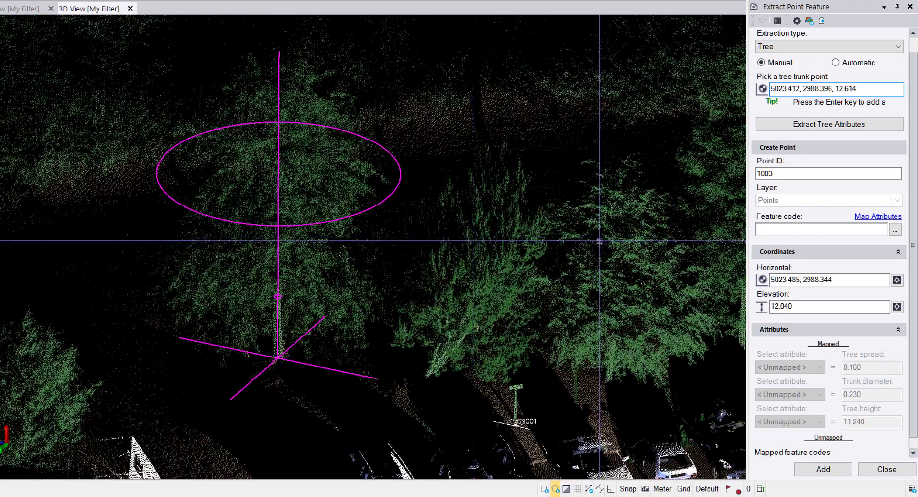
pyautogui.click(812, 231)
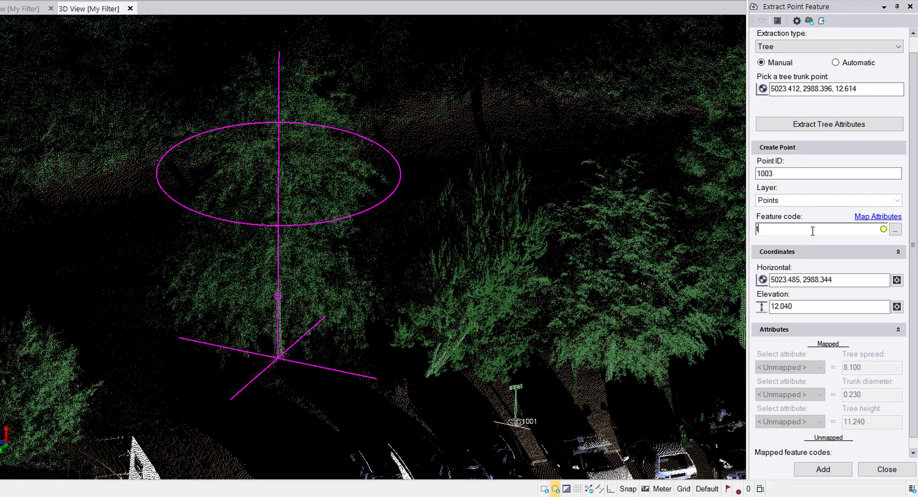
pyautogui.press('Return')
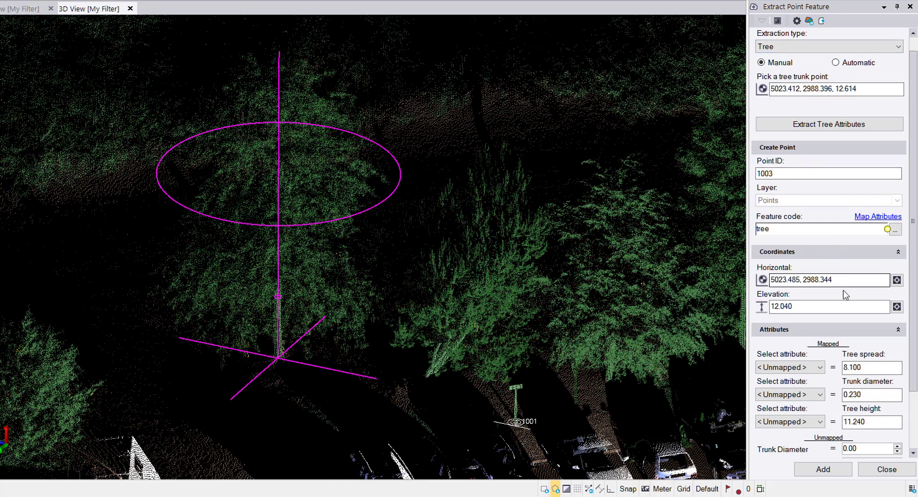
# - Map the tree spread to Spread, the trunk diameter to Trunk Diameter and the tree height to Height
pyautogui.click(814, 368)
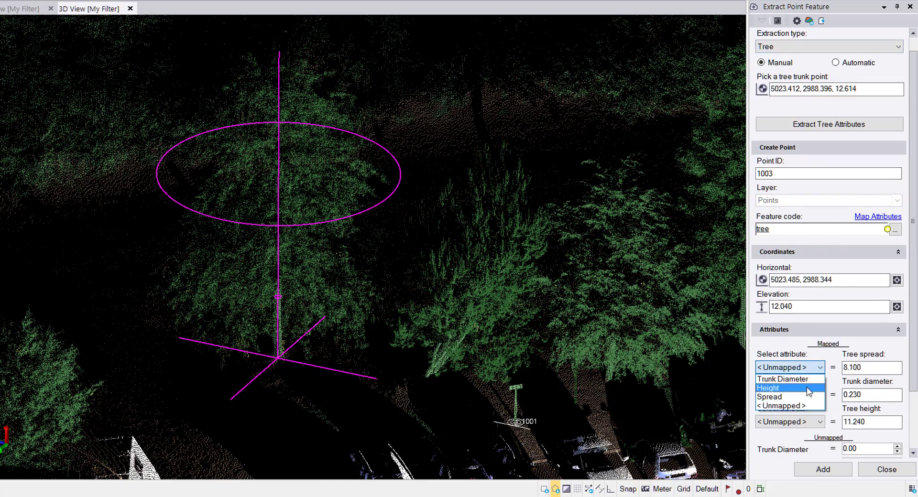
pyautogui.click(798, 396)
pyautogui.click(814, 395)
pyautogui.click(794, 406)
pyautogui.click(811, 423)
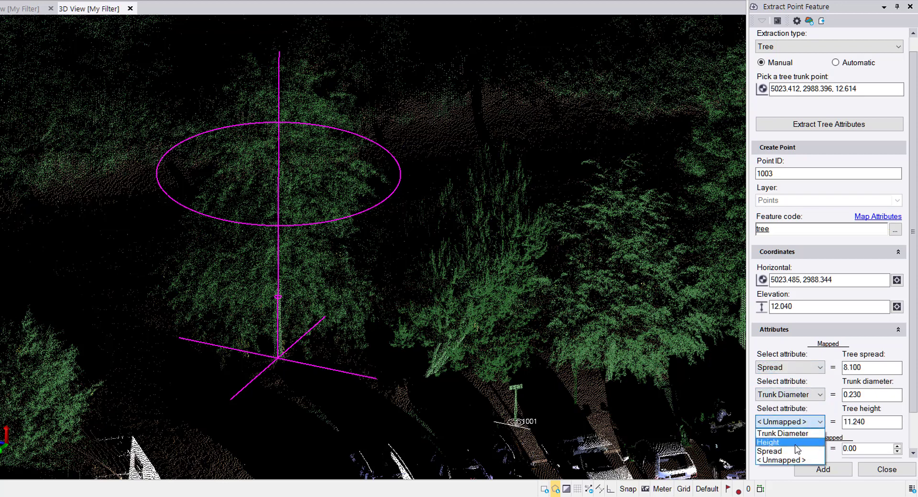
pyautogui.click(784, 442)
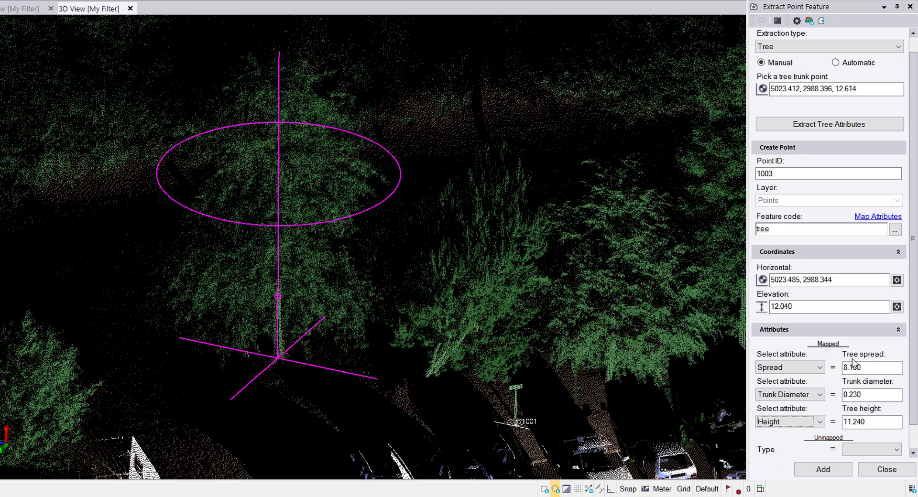
# - Set the tree's Type attribute to Broadleaf and add the tree as point 1003
pyautogui.scroll(-1, 808, 452)
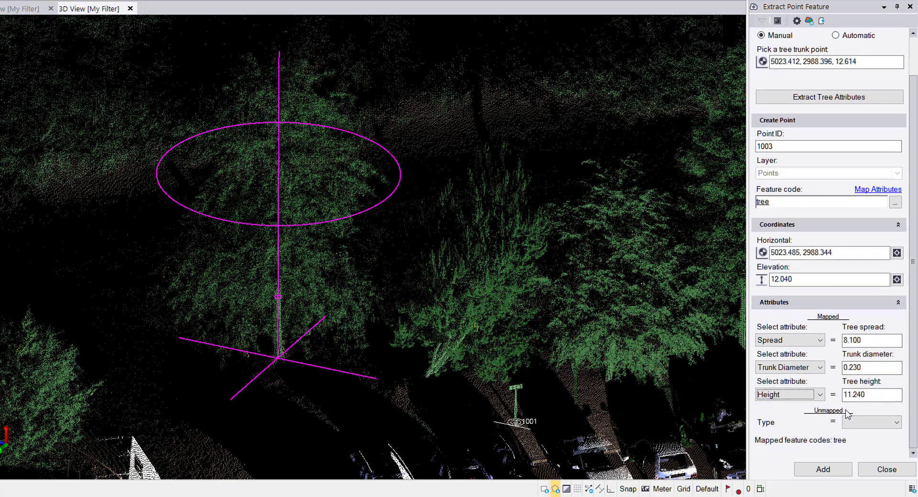
pyautogui.click(866, 422)
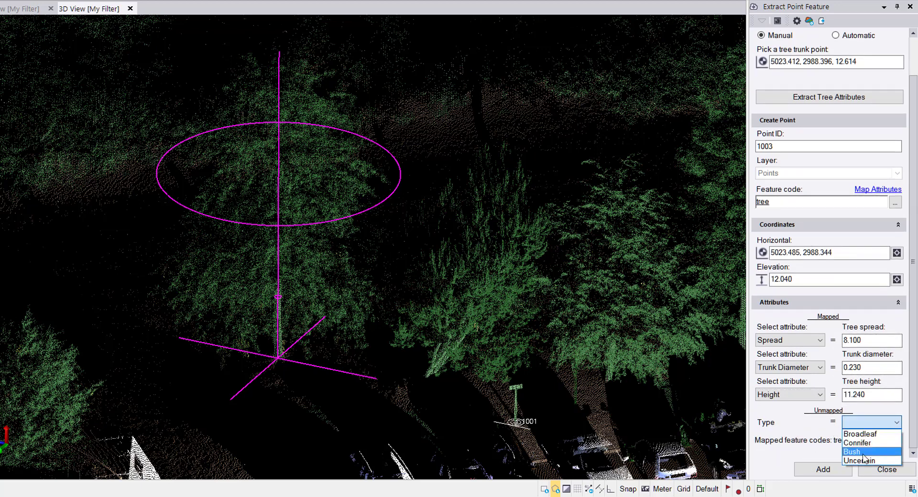
pyautogui.click(872, 426)
pyautogui.click(874, 434)
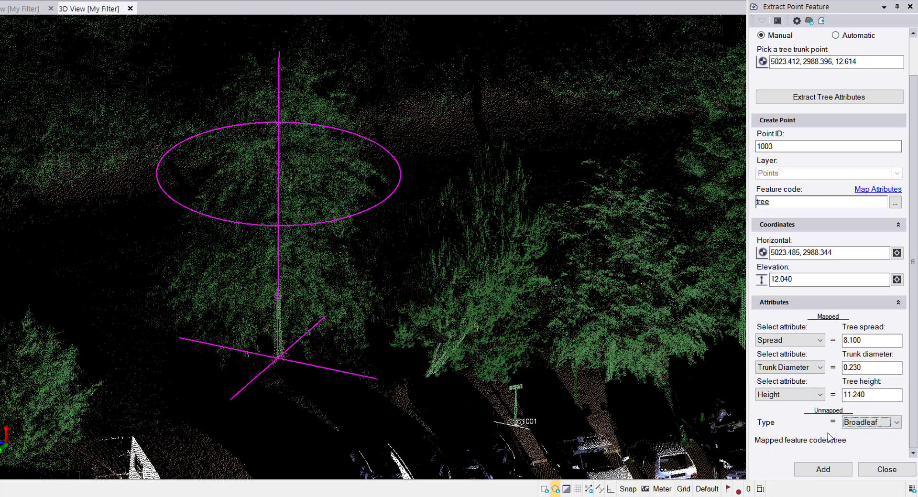
pyautogui.click(823, 470)
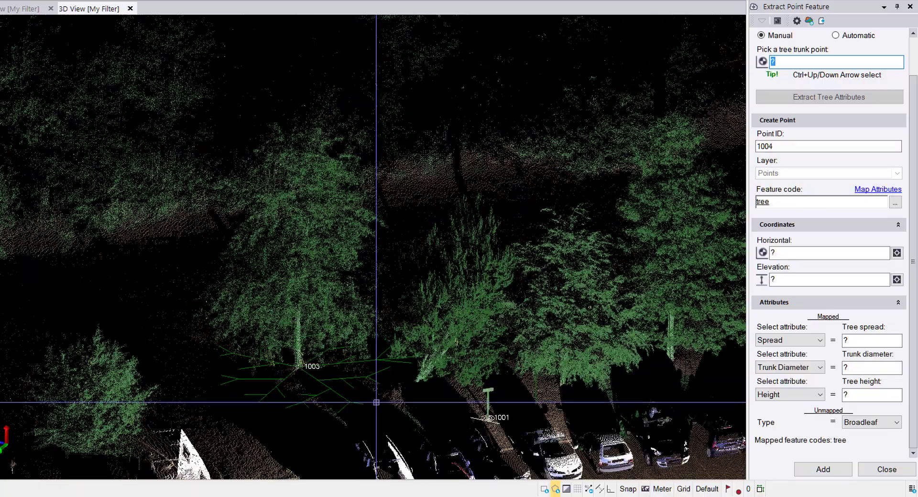
# - Extract the second tree past the signpost from a point picked on its trunk and add it as broadleaf tree point 1004
pyautogui.moveTo(377, 403); pyautogui.dragTo(139, 293, button='middle')
pyautogui.scroll(2, 365, 317)
pyautogui.scroll(1, 413, 271)
pyautogui.scroll(1, 414, 272)
pyautogui.moveTo(418, 248); pyautogui.dragTo(334, 242, button='middle')
pyautogui.scroll(1, 334, 241)
pyautogui.click(241, 270)
pyautogui.scroll(-2, 241, 281)
pyautogui.moveTo(241, 281); pyautogui.dragTo(244, 277, button='middle')
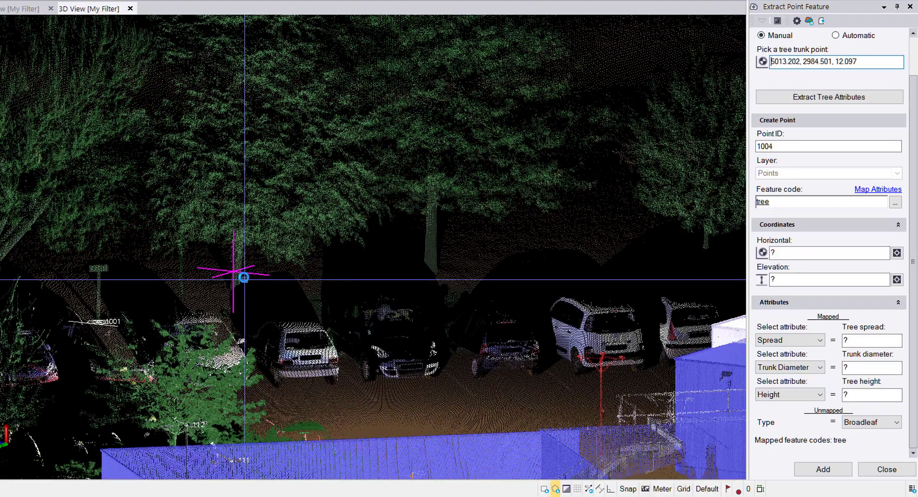
pyautogui.press('Return')
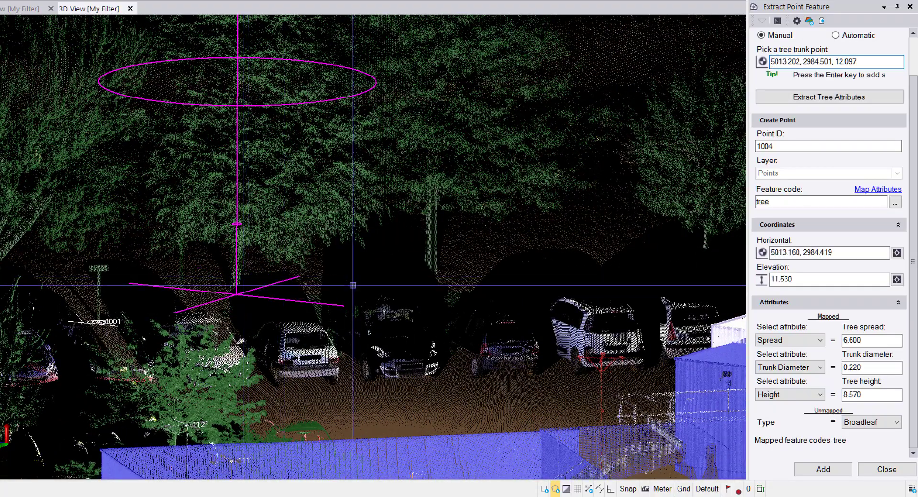
pyautogui.moveTo(329, 196); pyautogui.dragTo(224, 318, button='middle')
pyautogui.press('Return')
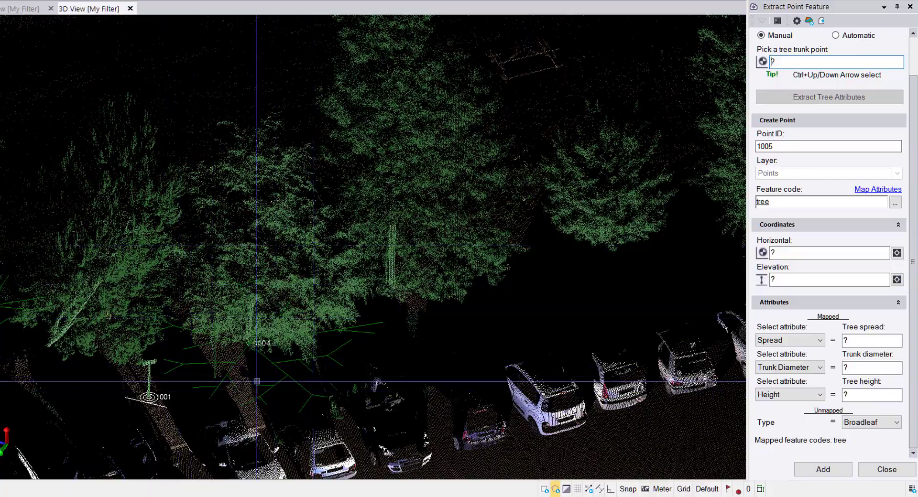
# - View the whole row of trees behind the car park and close the point feature extraction
pyautogui.moveTo(275, 298); pyautogui.dragTo(292, 268, button='middle')
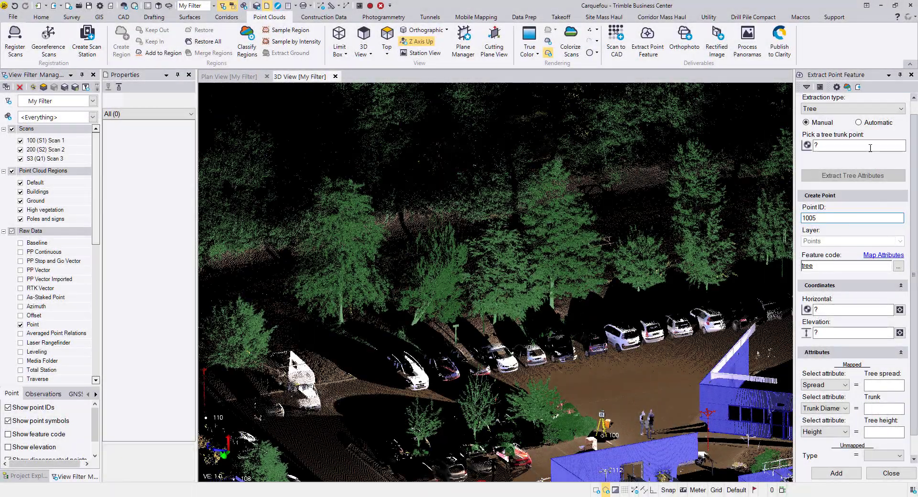
pyautogui.click(870, 146)
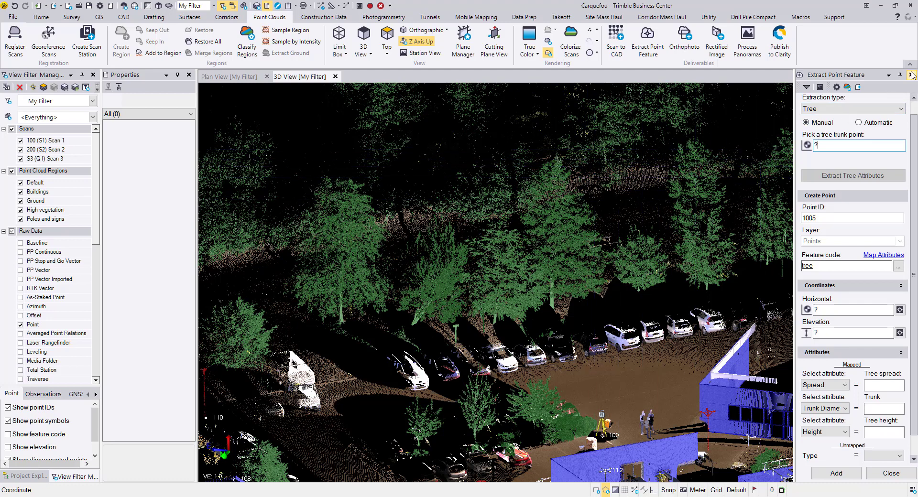
pyautogui.click(910, 74)
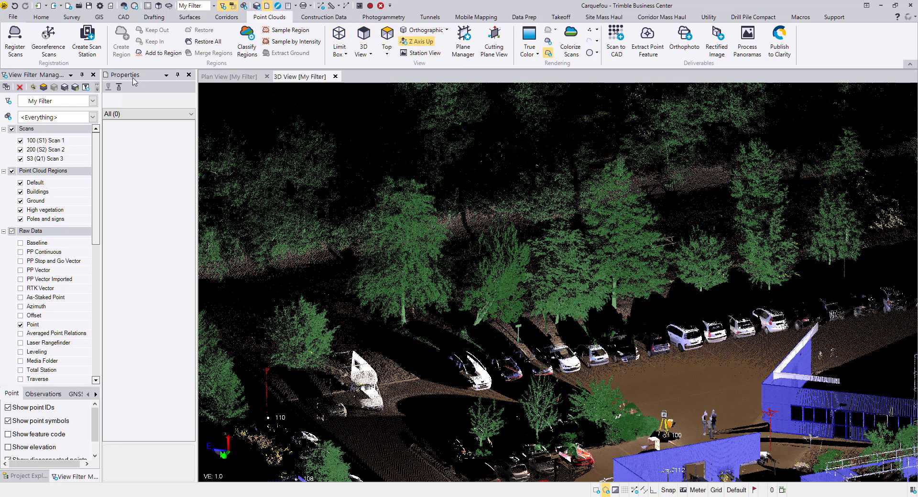
# - Create a limit box around the tree row, rotated 310°06'17" about Z, about 17.574 m long, 30.400 m wide and 31.900 m high
pyautogui.click(340, 35)
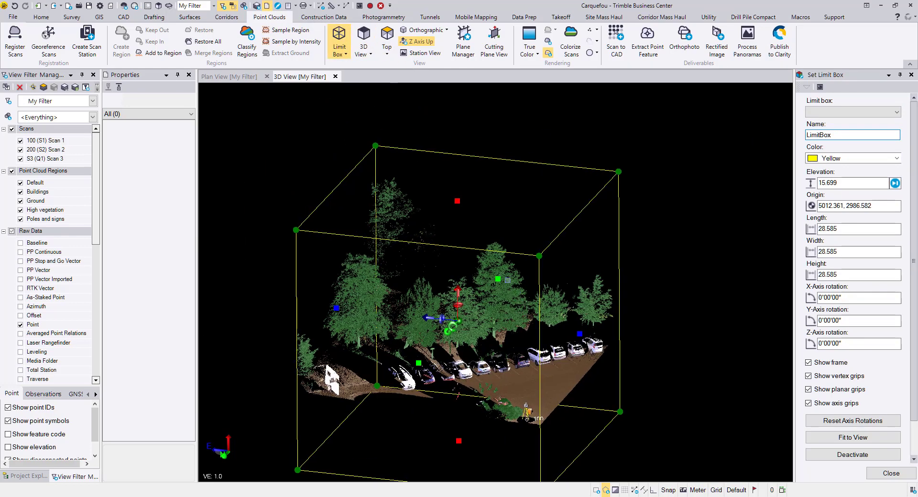
pyautogui.moveTo(457, 306); pyautogui.dragTo(429, 322)
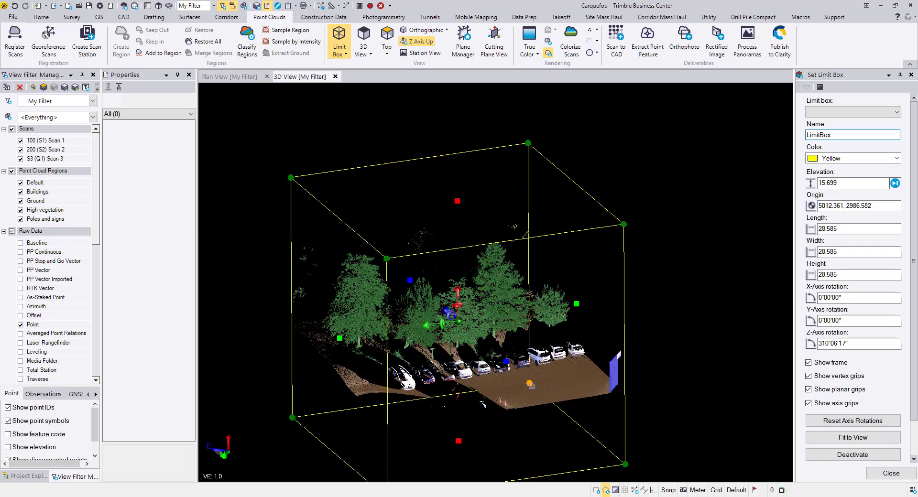
pyautogui.scroll(5, 530, 383)
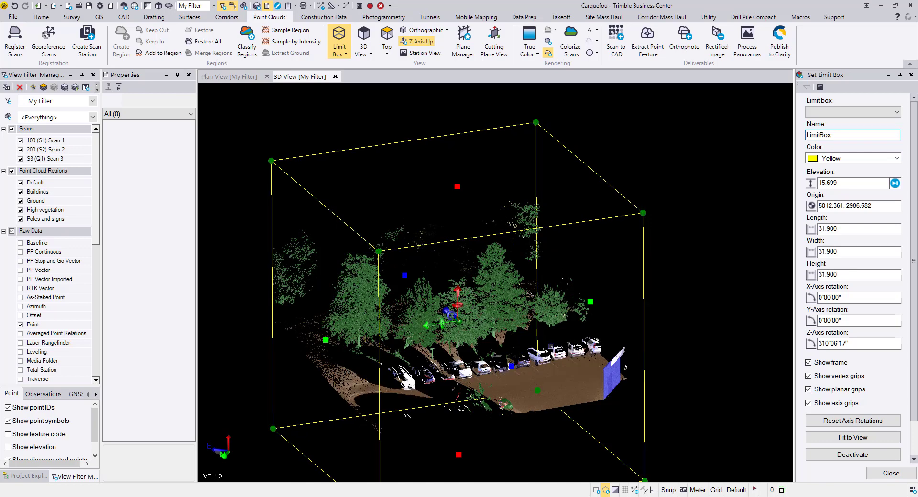
pyautogui.moveTo(529, 383); pyautogui.dragTo(495, 381)
pyautogui.moveTo(400, 276); pyautogui.dragTo(413, 287)
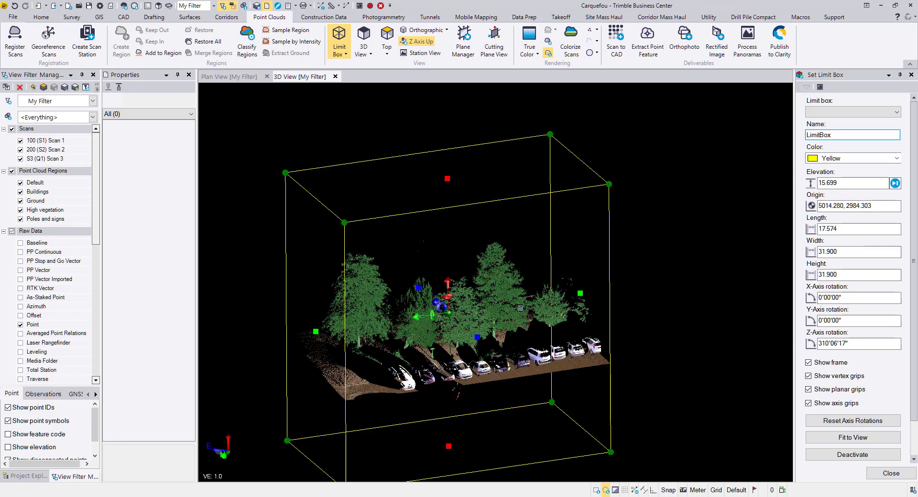
pyautogui.moveTo(577, 297); pyautogui.dragTo(520, 309)
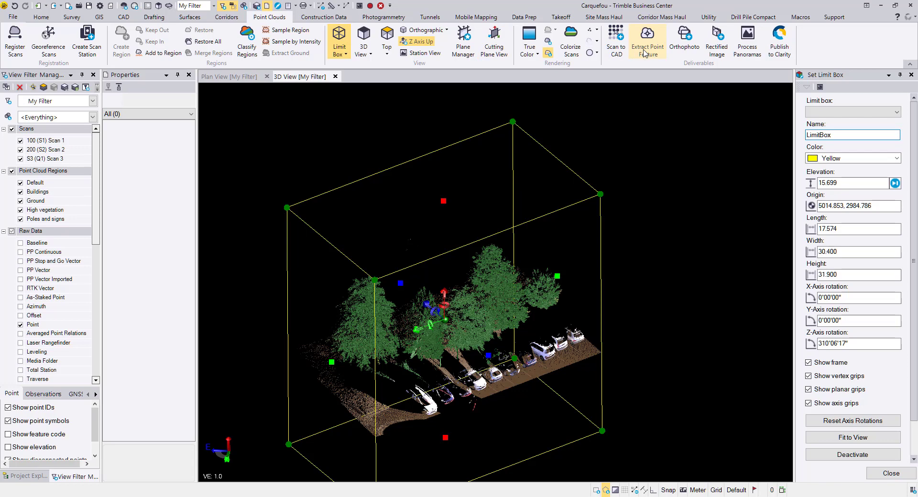
# - Set up automatic tree extraction with starting point ID 1000 and create New Layer 1 as the layer for the points
pyautogui.click(645, 51)
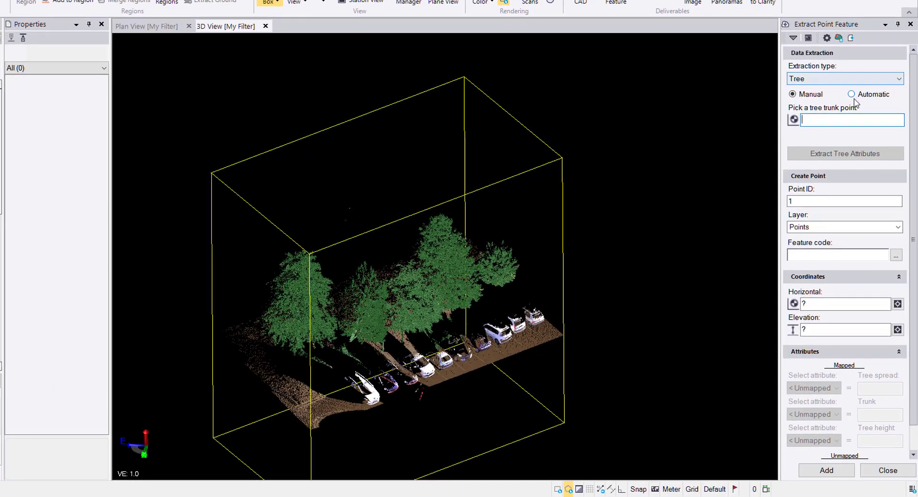
pyautogui.click(852, 94)
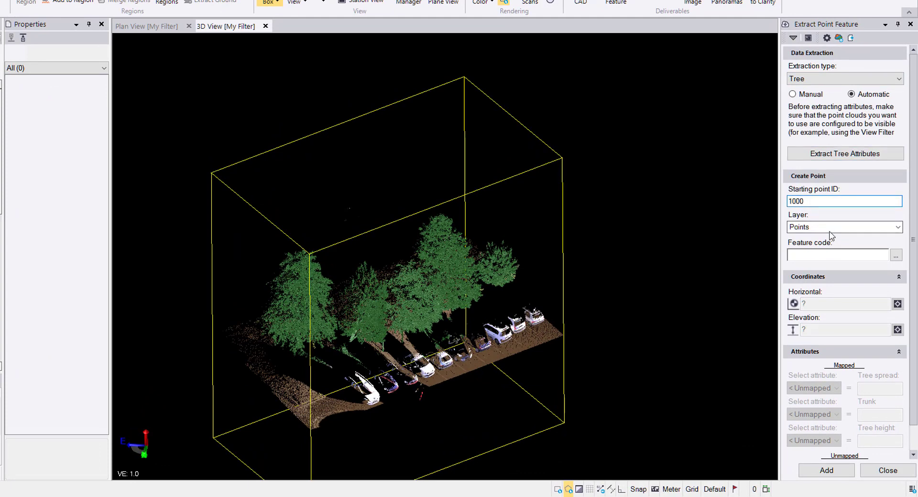
pyautogui.click(827, 227)
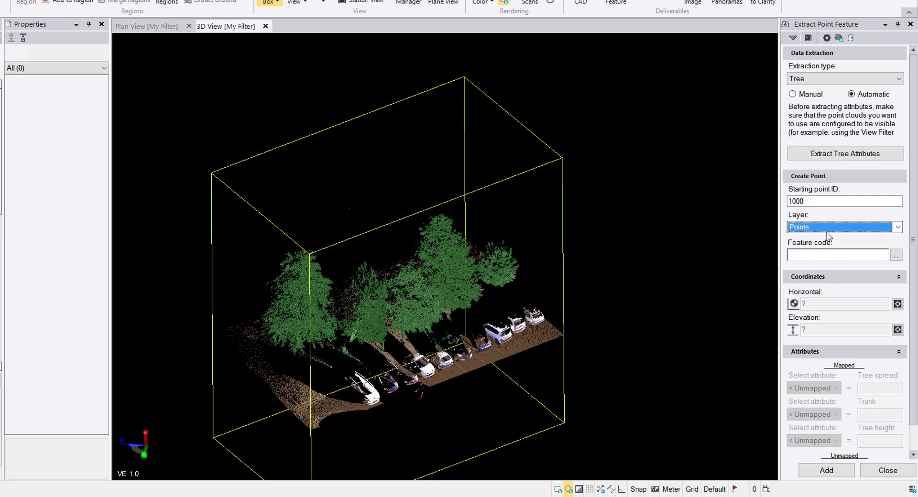
pyautogui.click(829, 237)
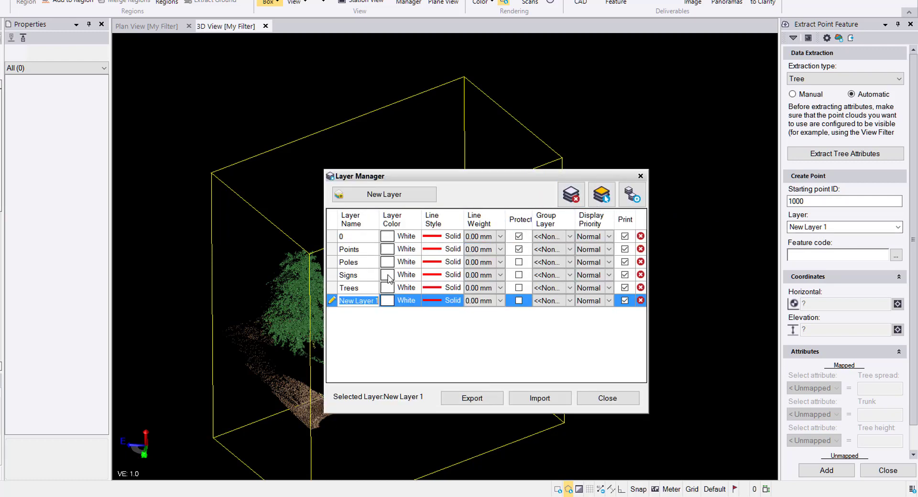
pyautogui.click(608, 398)
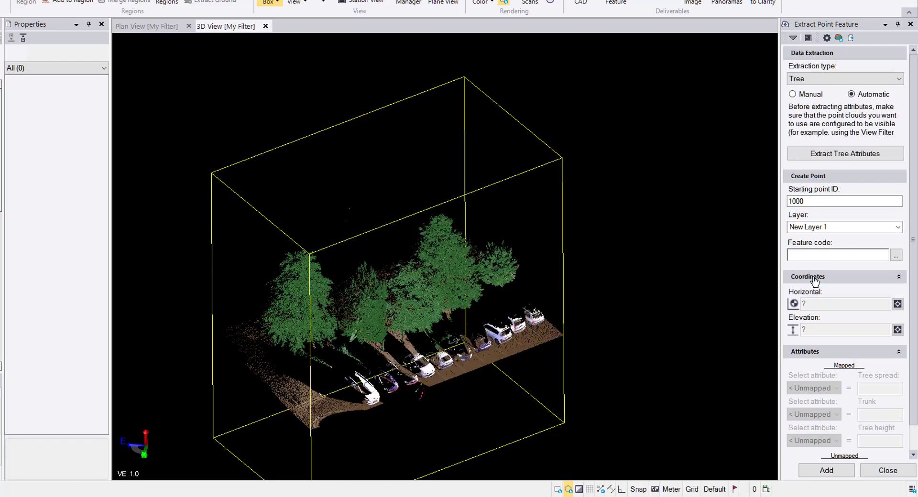
# - Assign the feature code tree and extract the attributes of all trees inside the limit box
pyautogui.click(833, 254)
pyautogui.write('tree')
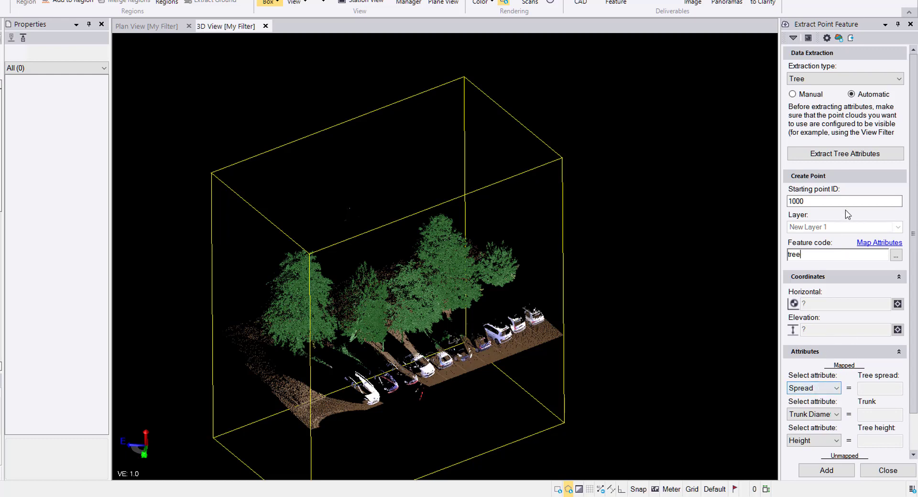
pyautogui.click(853, 158)
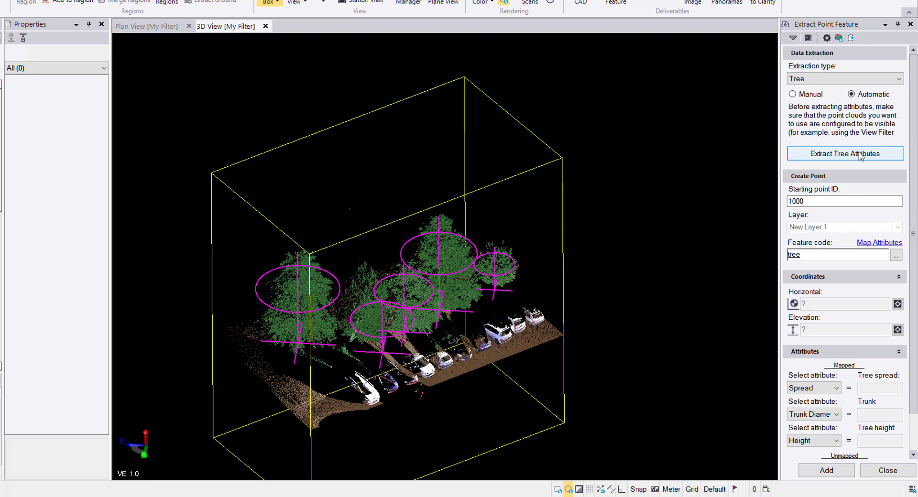
# - Check the detected tree outlines along the row and add the trees as points 1000 to 1004
pyautogui.scroll(4, 520, 361)
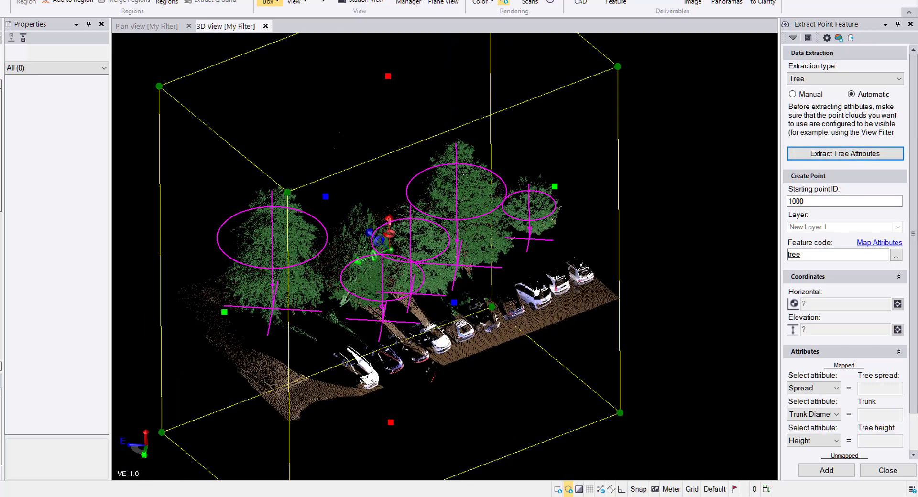
pyautogui.moveTo(526, 278); pyautogui.dragTo(481, 264, button='middle')
pyautogui.scroll(4, 514, 268)
pyautogui.scroll(2, 511, 260)
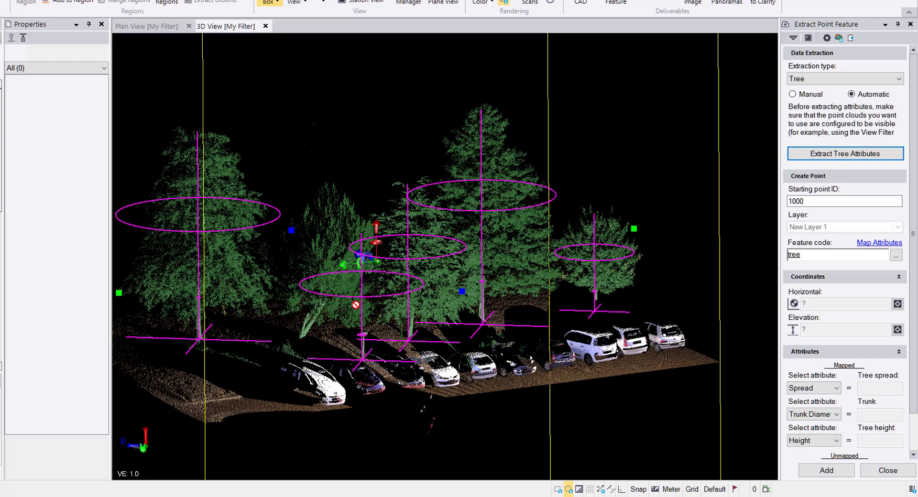
pyautogui.moveTo(476, 287); pyautogui.dragTo(450, 296, button='middle')
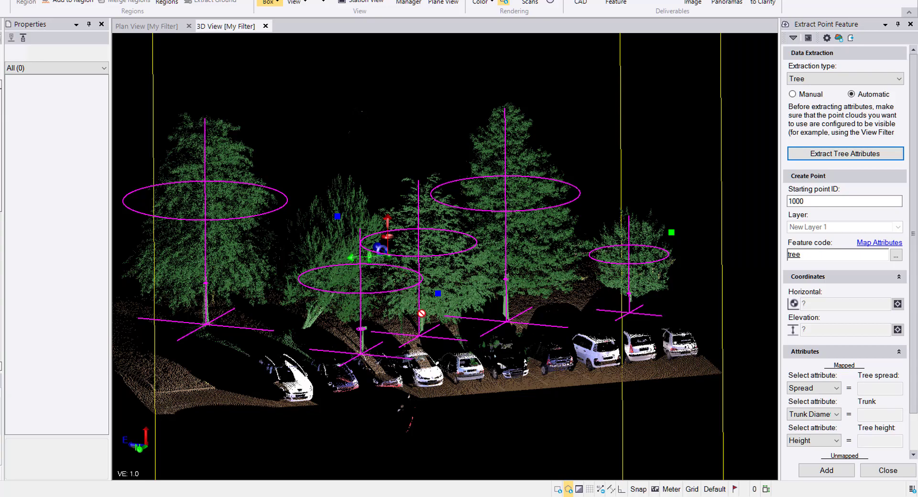
pyautogui.scroll(5, 421, 313)
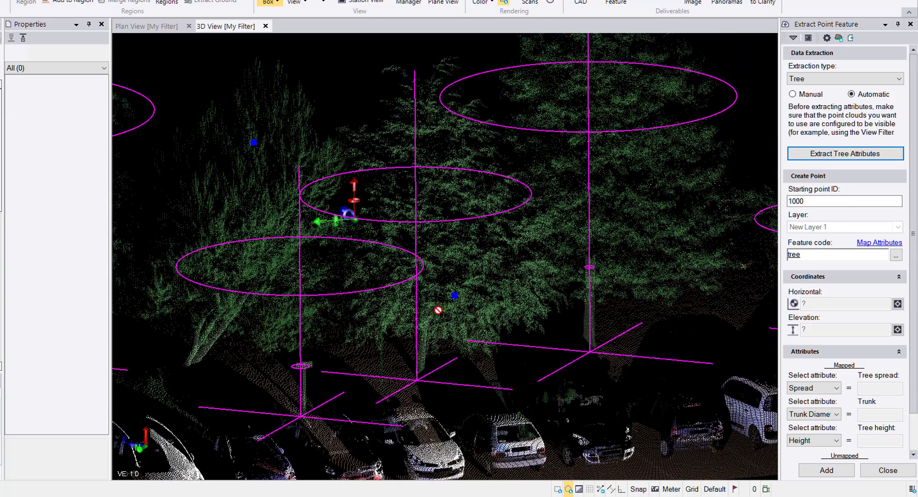
pyautogui.scroll(-8, 437, 311)
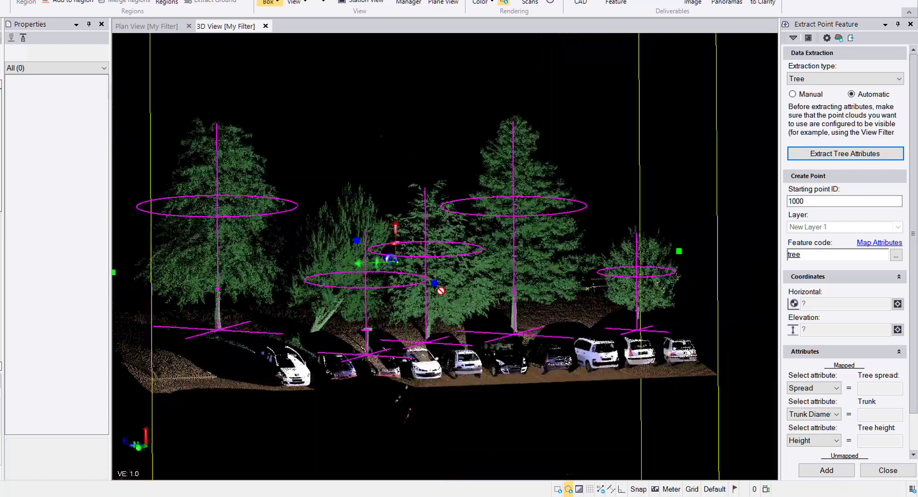
pyautogui.moveTo(441, 291); pyautogui.dragTo(468, 312, button='middle')
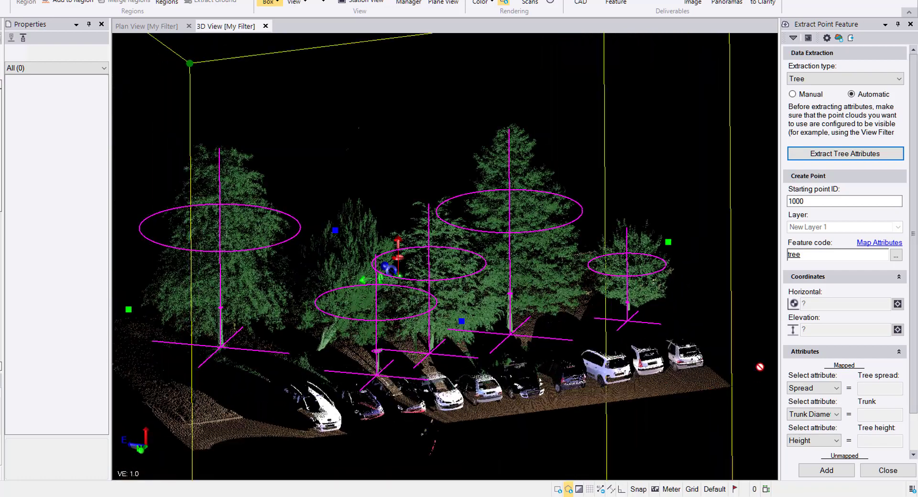
pyautogui.click(842, 473)
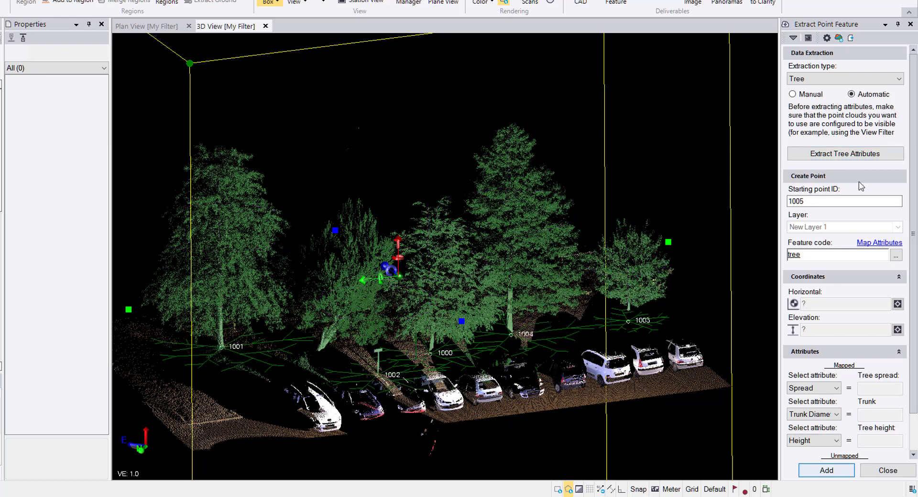
# - Switch to manual tree extraction and review the extracted tree point 1004
pyautogui.click(812, 95)
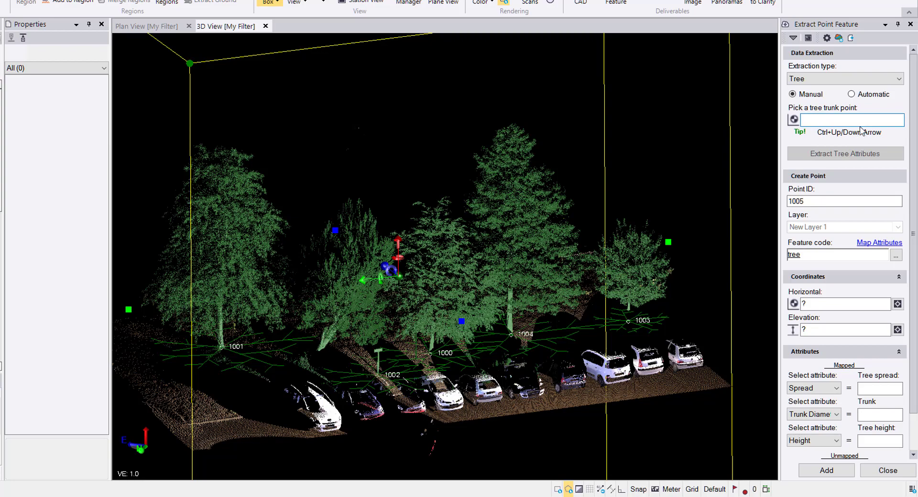
pyautogui.hotkey('ctrl', 'Up')
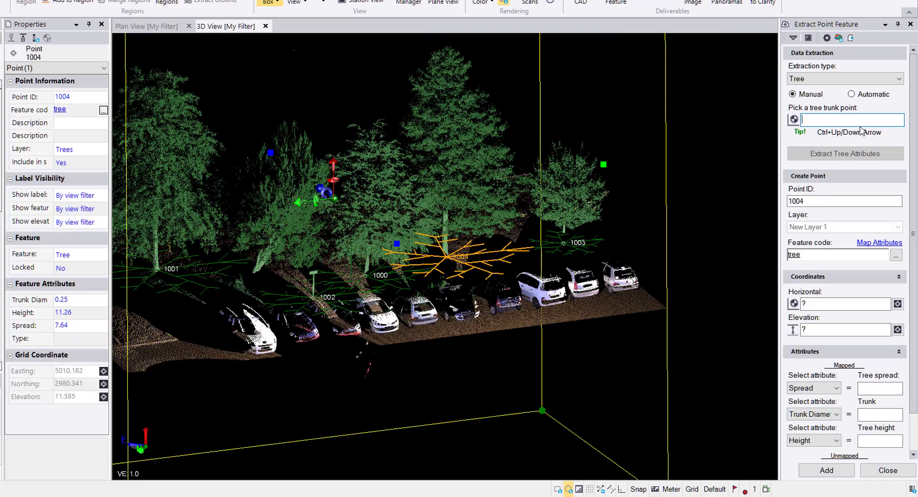
pyautogui.scroll(5, 498, 200)
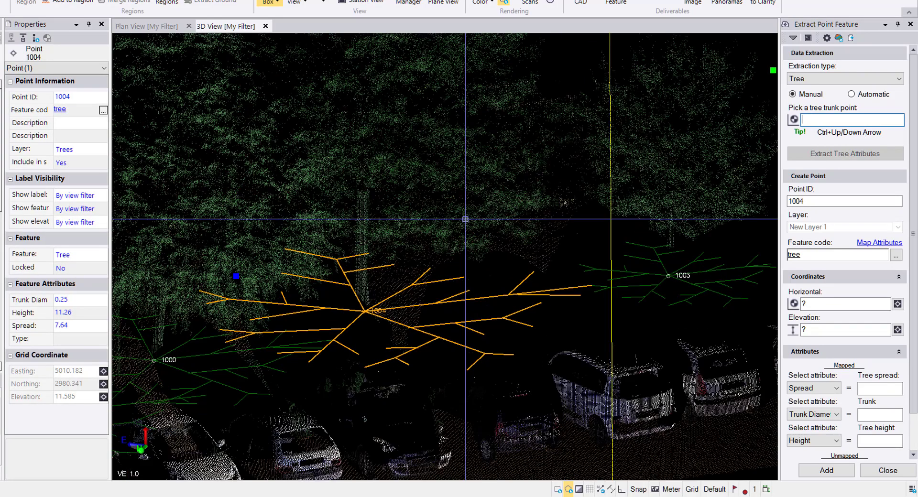
pyautogui.moveTo(498, 200)
pyautogui.mouseDown()
pyautogui.moveTo(412, 210)
pyautogui.moveTo(416, 232)
pyautogui.moveTo(464, 207)
pyautogui.moveTo(411, 215)
pyautogui.moveTo(433, 230)
pyautogui.moveTo(445, 221)
pyautogui.moveTo(461, 170)
pyautogui.moveTo(465, 216)
pyautogui.moveTo(489, 186)
pyautogui.mouseUp()
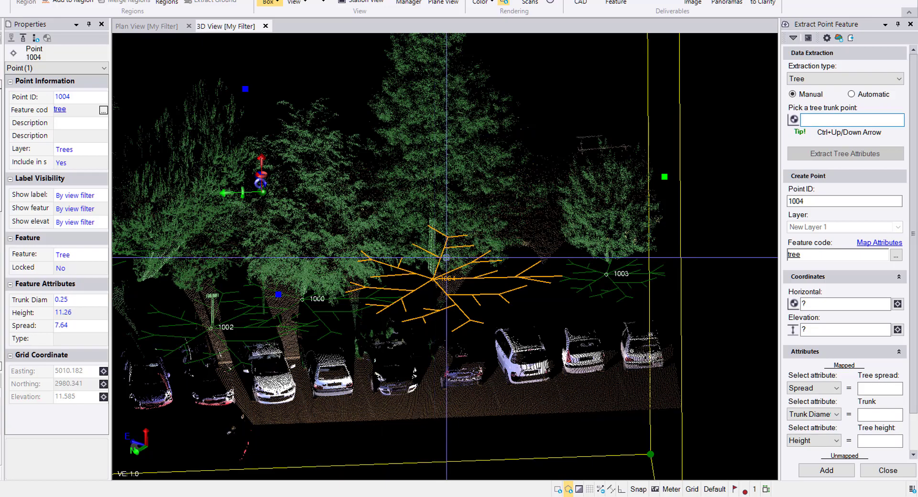
# - Inspect tree point 1000 against its trunk and crown and delete it
pyautogui.hotkey('ctrl', 'Down')
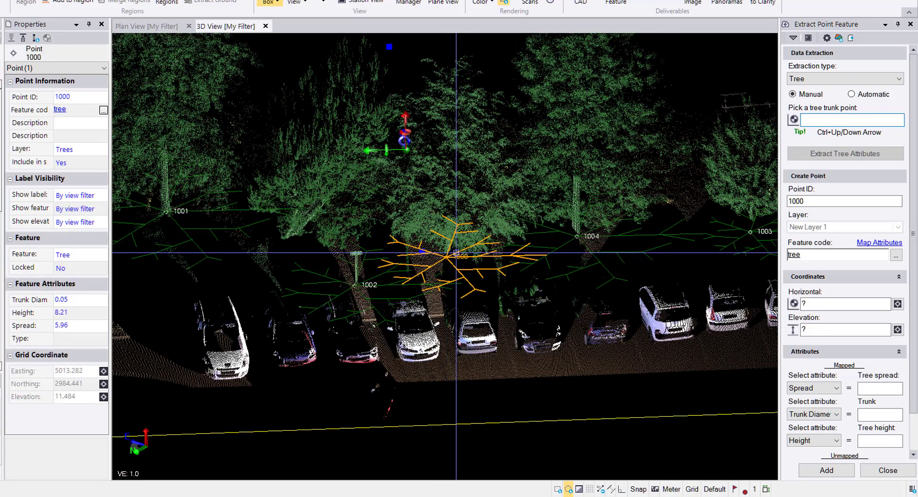
pyautogui.moveTo(447, 258); pyautogui.dragTo(461, 282, button='middle')
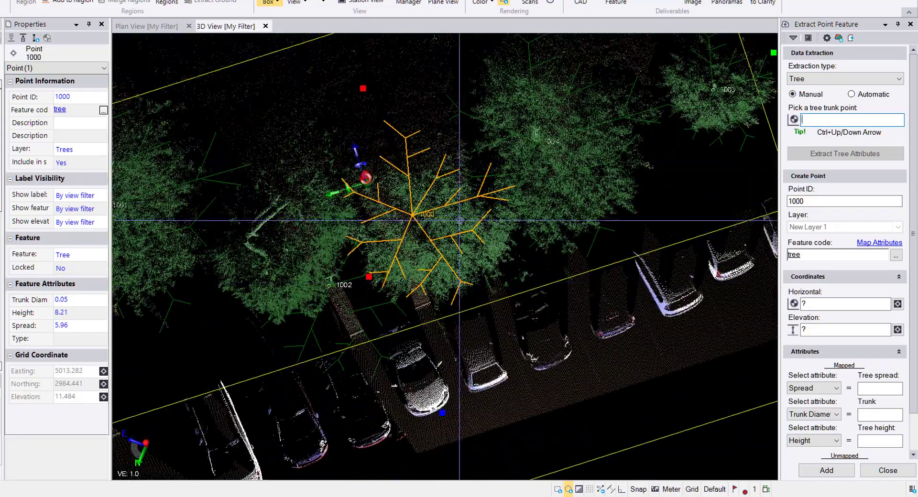
pyautogui.moveTo(460, 220); pyautogui.dragTo(430, 172, button='middle')
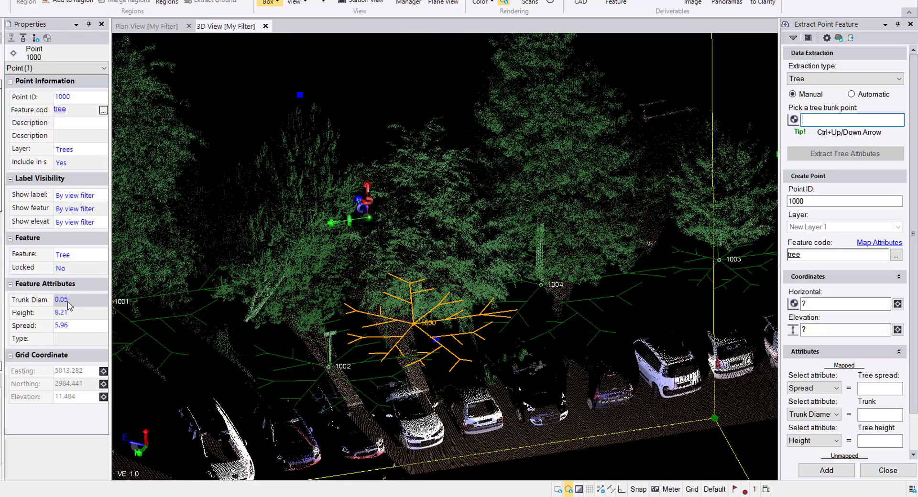
pyautogui.moveTo(411, 287); pyautogui.dragTo(365, 322, button='middle')
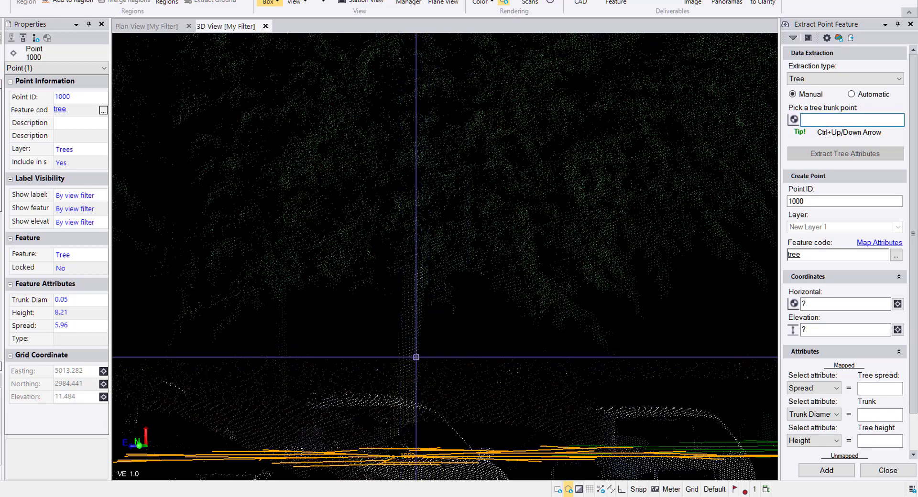
pyautogui.press('Escape')
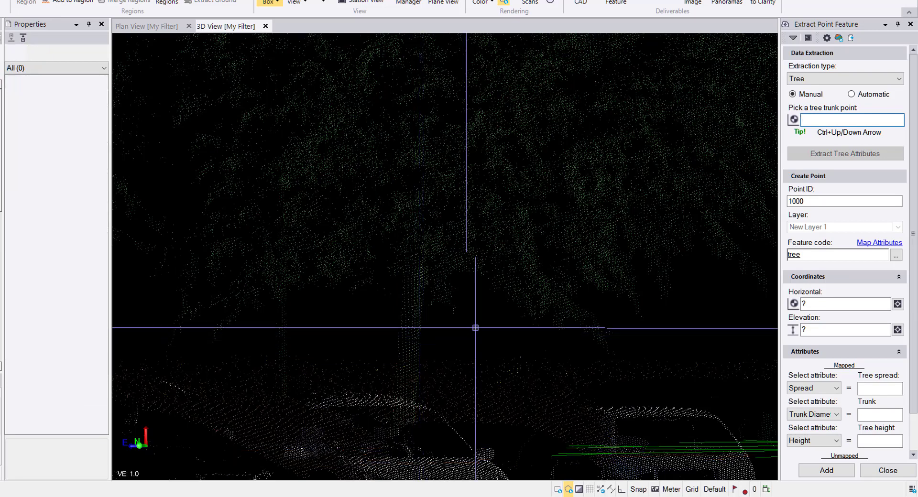
# - Extract the middle tree again from a point picked on its trunk and add it as point 1000
pyautogui.click(818, 117)
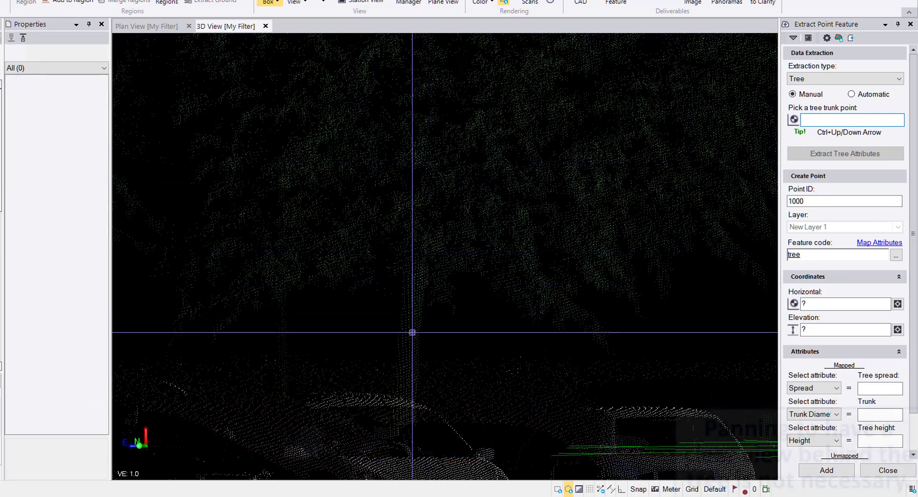
pyautogui.click(413, 331)
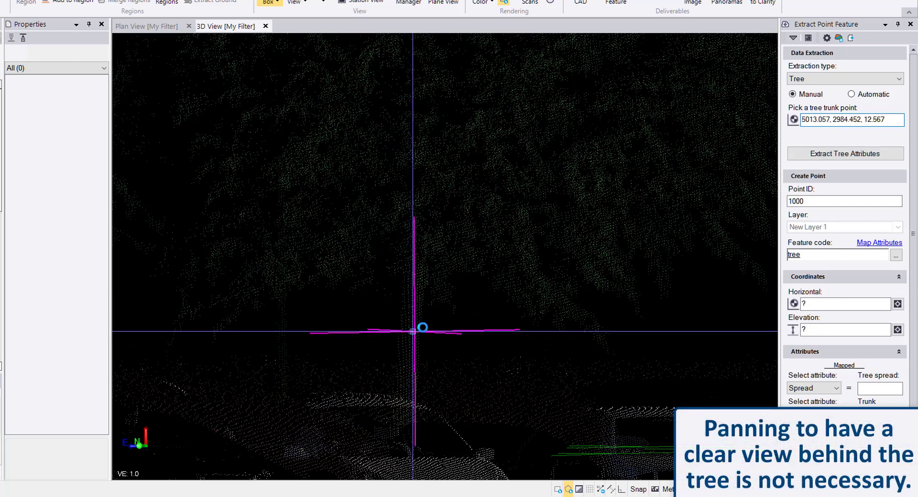
pyautogui.moveTo(422, 327); pyautogui.dragTo(475, 220, button='middle')
pyautogui.press('Return')
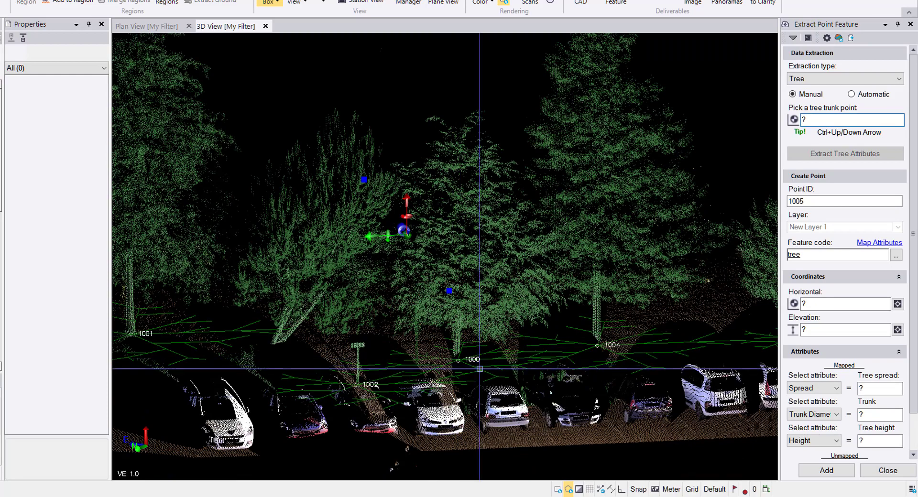
# - Review tree point 1001 and delete tree point 1002 at the signpost
pyautogui.hotkey('ctrl', 'Down')
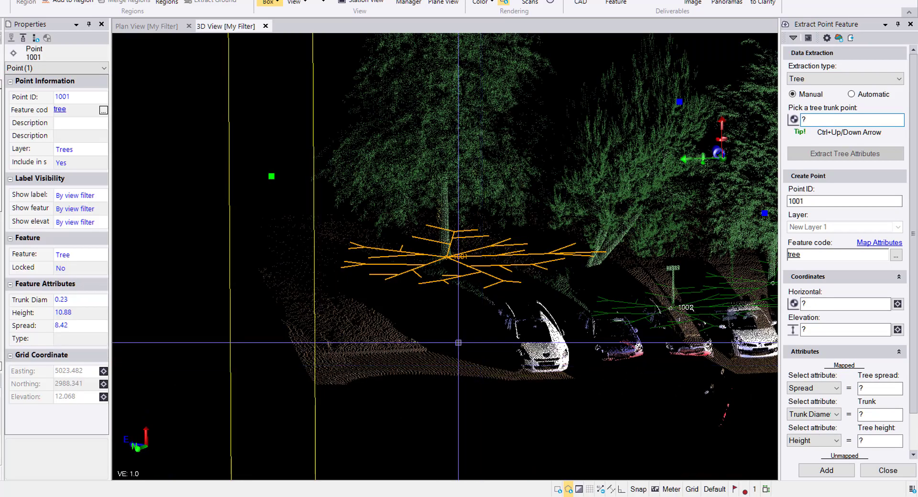
pyautogui.moveTo(458, 338); pyautogui.dragTo(475, 290, button='middle')
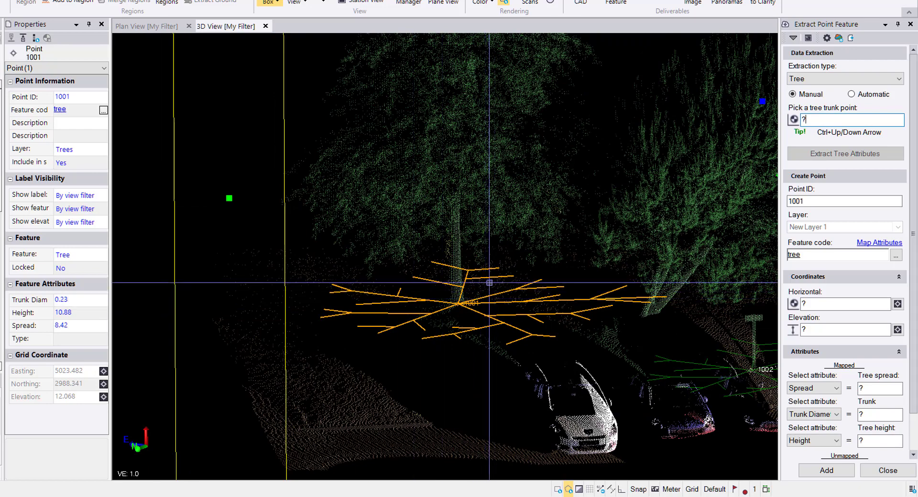
pyautogui.hotkey('ctrl', 'Down')
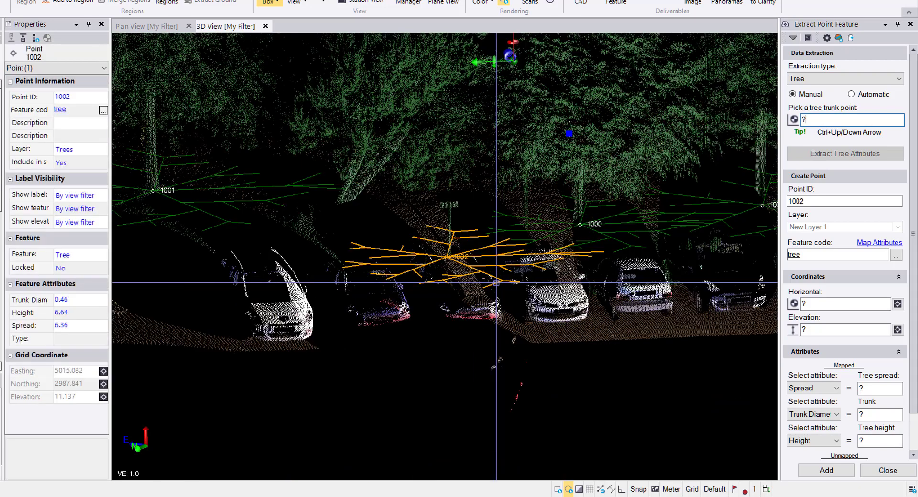
pyautogui.moveTo(453, 171); pyautogui.dragTo(473, 306, button='middle')
pyautogui.press('Delete')
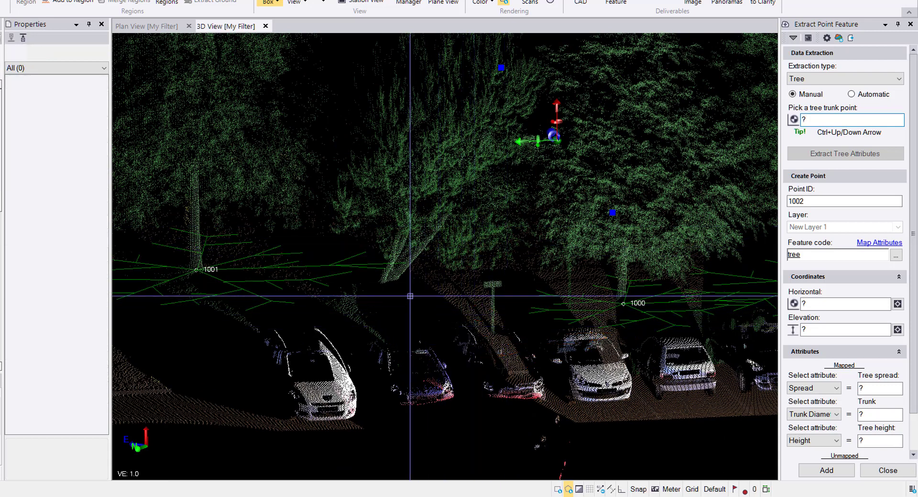
# - Extract the attributes of the leaning tree between points 1001 and 1000 from a picked trunk point and check its outline
pyautogui.click(393, 274)
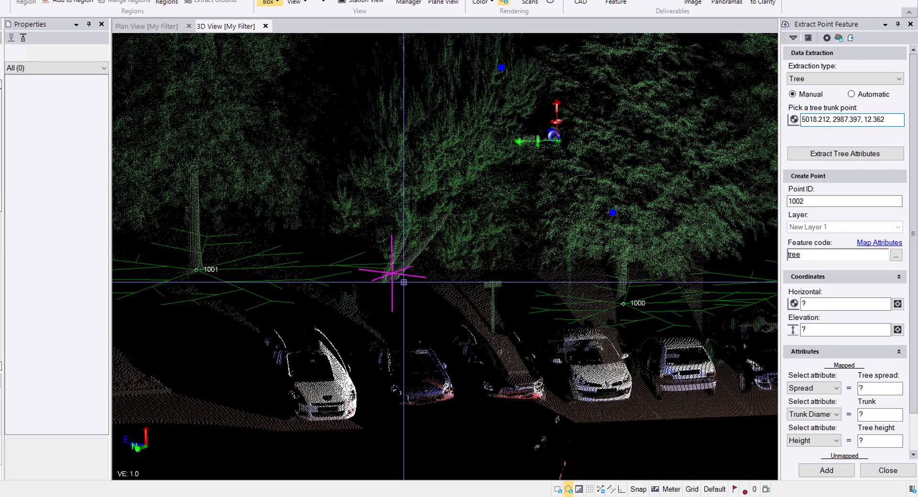
pyautogui.press('Return')
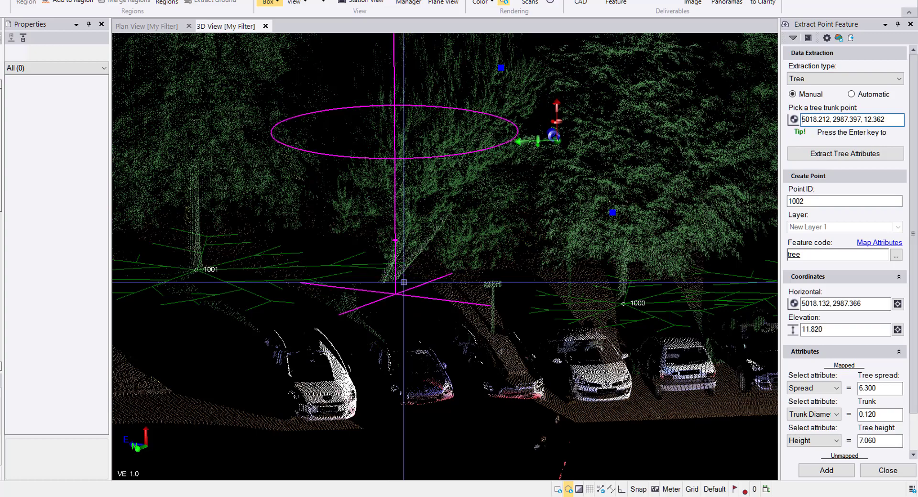
pyautogui.scroll(3, 418, 209)
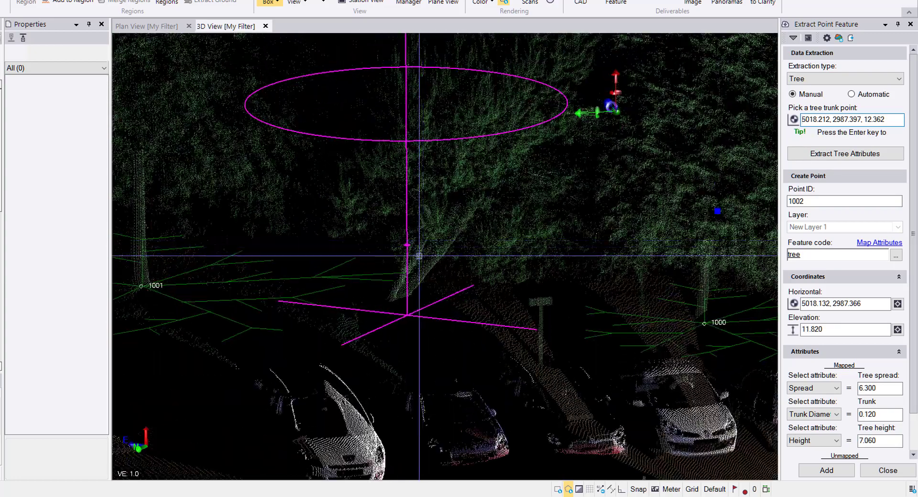
pyautogui.moveTo(422, 273); pyautogui.dragTo(438, 295, button='middle')
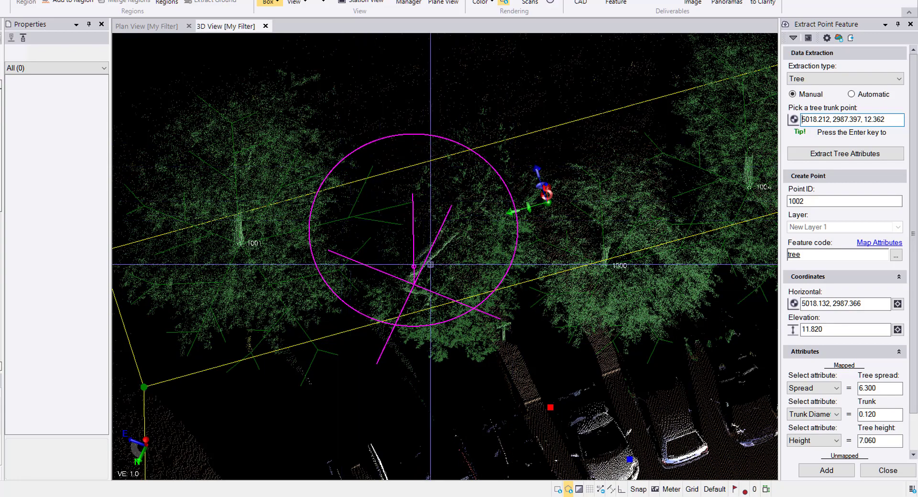
pyautogui.moveTo(430, 264); pyautogui.dragTo(452, 221, button='middle')
pyautogui.scroll(-5, 452, 221)
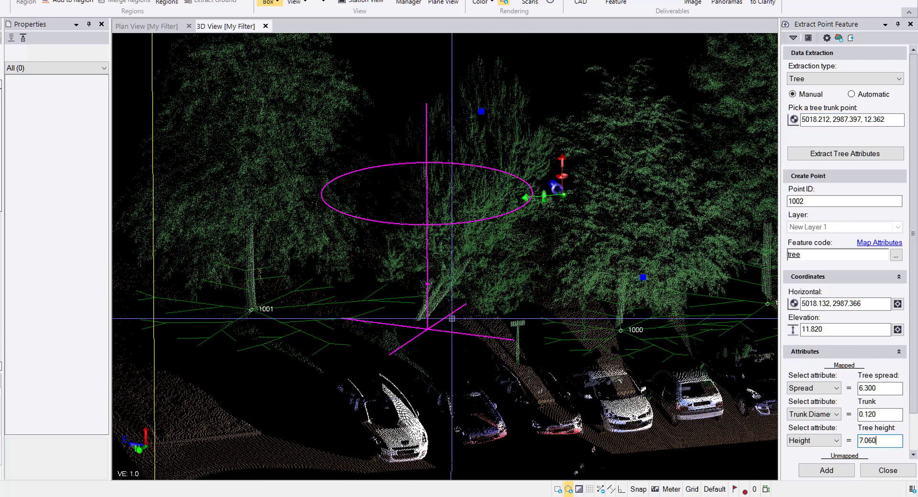
# - Pick the leaning tree's height as 7.923 and trunk diameter as 0.215 in the scan and add it as point 1002
pyautogui.click(478, 58)
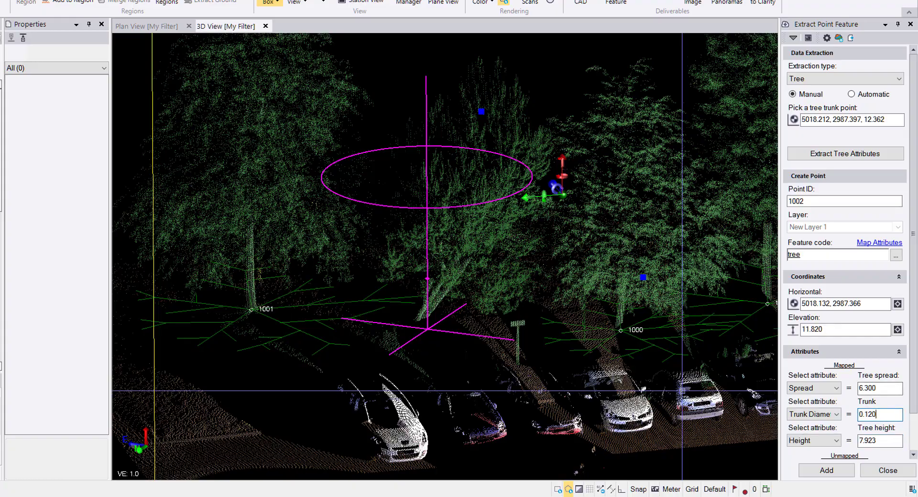
pyautogui.scroll(8, 443, 309)
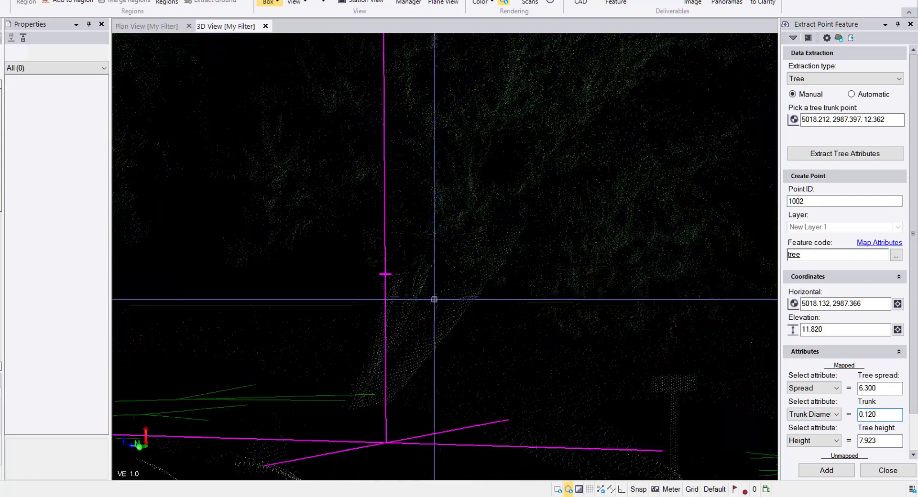
pyautogui.moveTo(459, 317); pyautogui.dragTo(437, 309, button='middle')
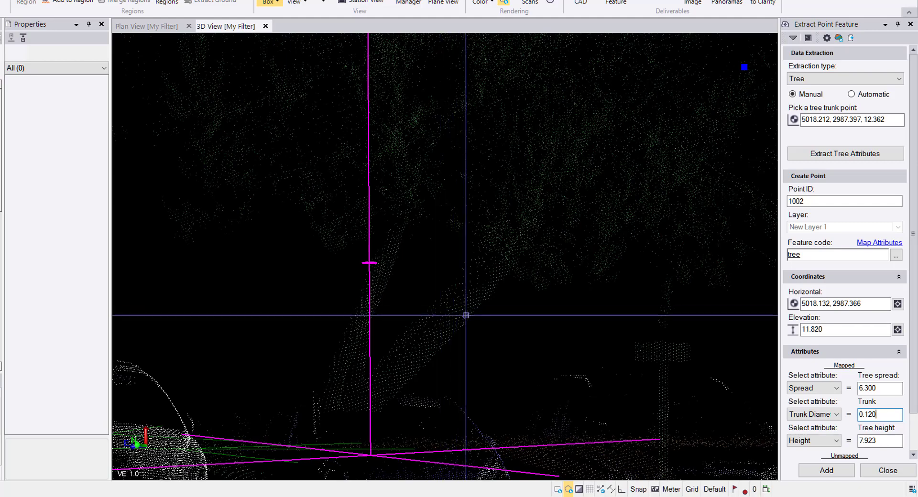
pyautogui.click(442, 299)
pyautogui.moveTo(420, 282); pyautogui.dragTo(433, 306, button='middle')
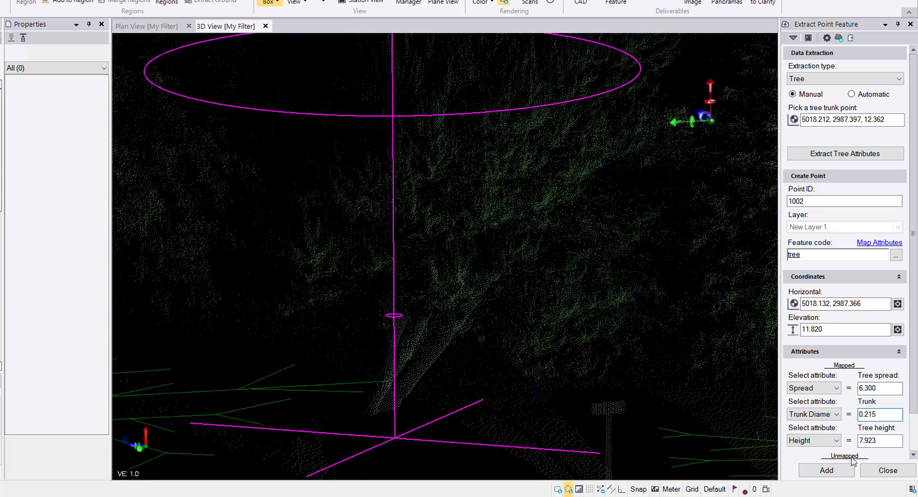
pyautogui.click(834, 473)
# - Review tree points 1003 and 1004 in turn against their trunks and crowns in the limit-boxed row
pyautogui.moveTo(537, 327); pyautogui.dragTo(520, 278, button='middle')
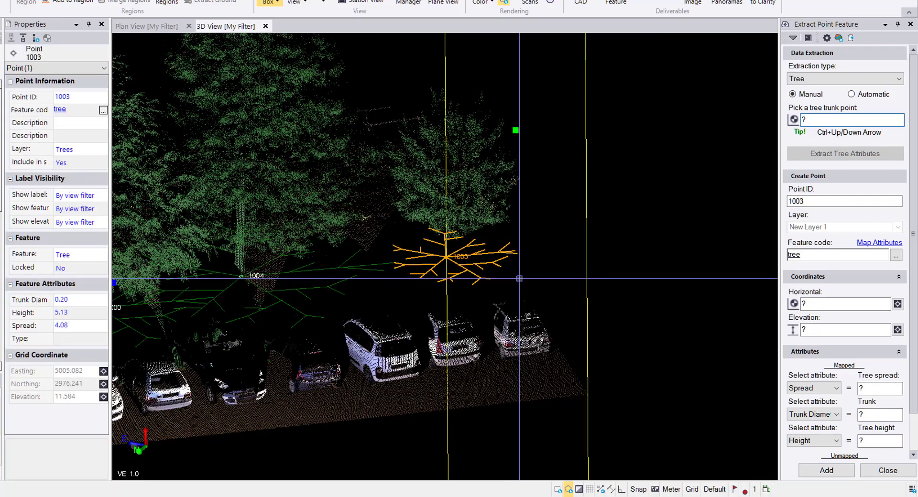
pyautogui.moveTo(519, 278); pyautogui.dragTo(443, 323, button='middle')
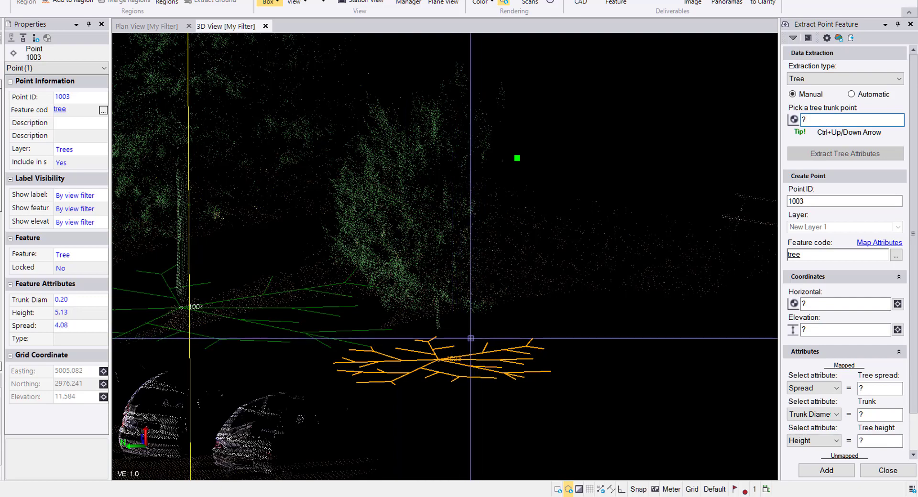
pyautogui.moveTo(477, 330); pyautogui.dragTo(433, 305, button='middle')
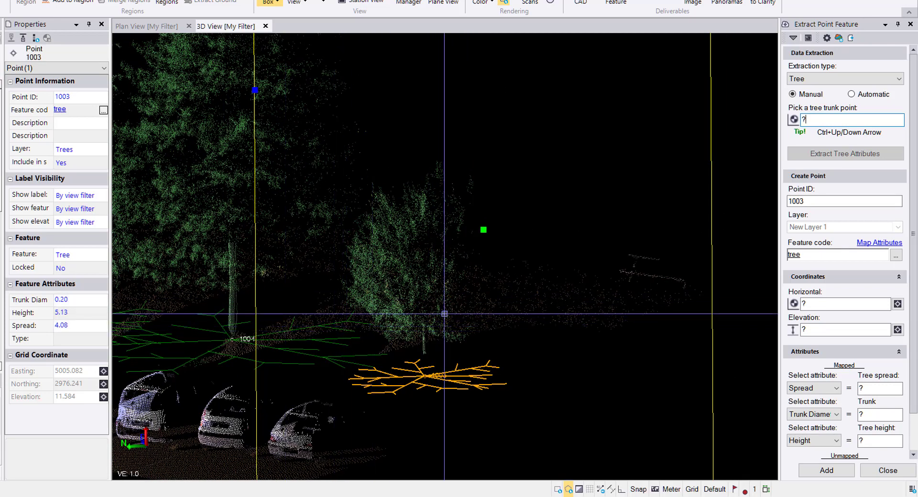
pyautogui.hotkey('ctrl', 'Down')
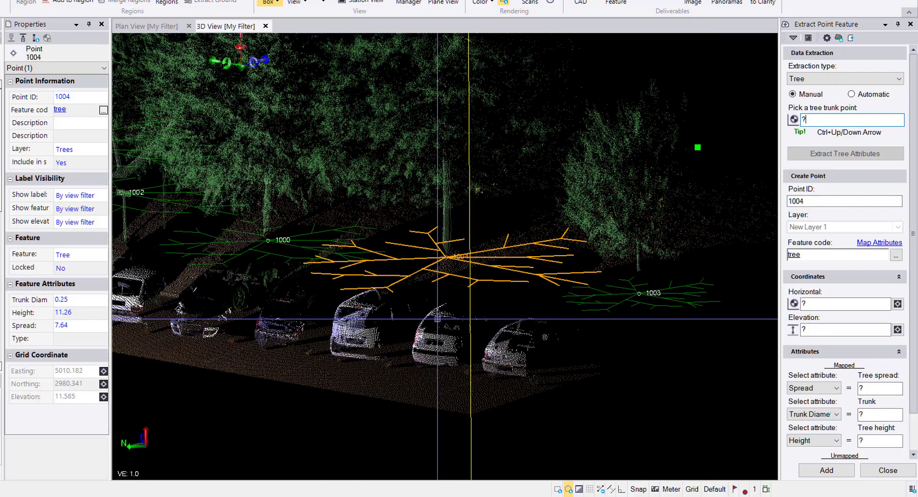
pyautogui.moveTo(464, 223); pyautogui.dragTo(508, 264, button='middle')
pyautogui.scroll(-5, 515, 247)
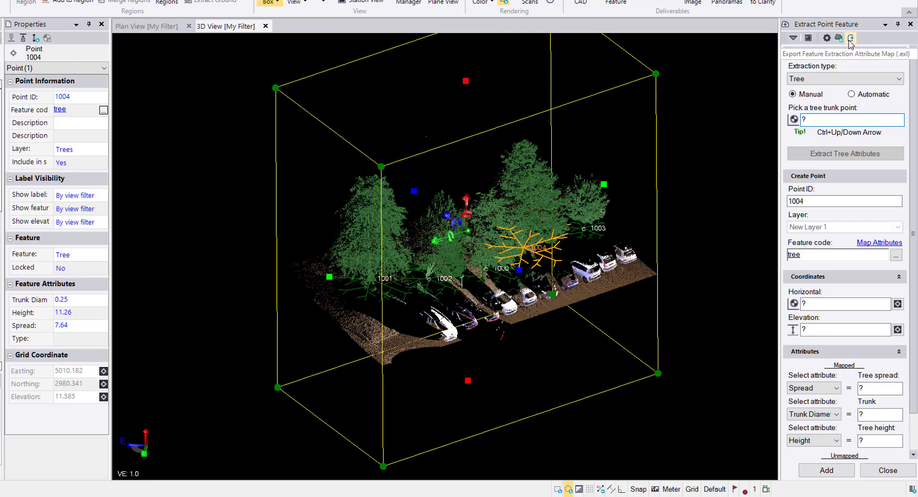
# - View the Feature Extraction Attribute Map (.exl) export settings and return to point feature extraction without exporting
pyautogui.click(850, 41)
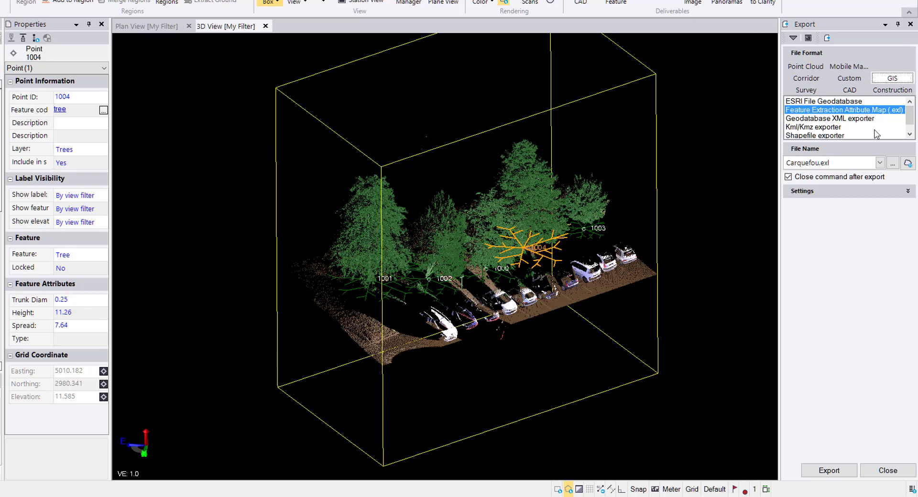
pyautogui.click(878, 471)
# - Turn off the limit box around the tree row to show the whole classified scan
pyautogui.scroll(-3, 512, 242)
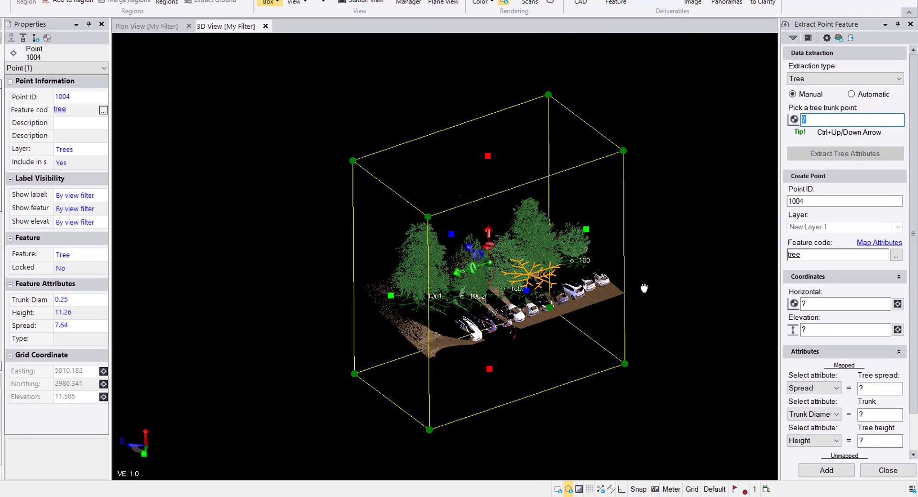
pyautogui.click(270, 2)
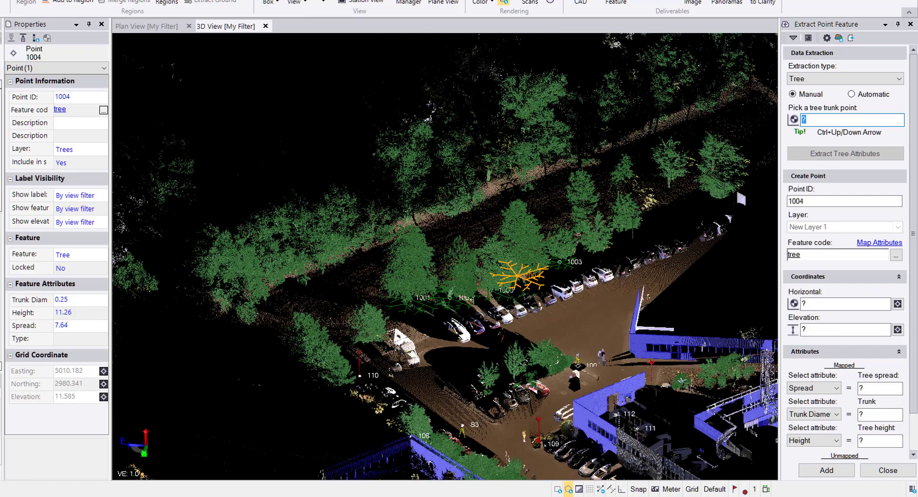
pyautogui.scroll(2, 542, 219)
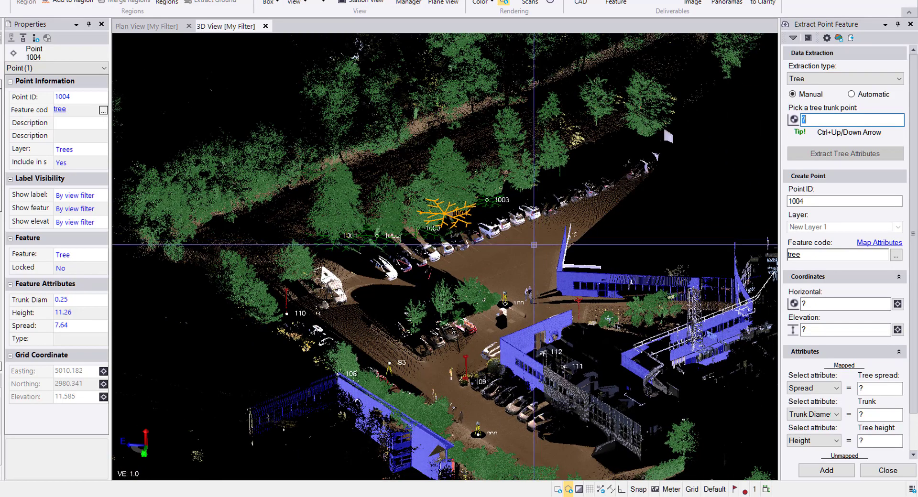